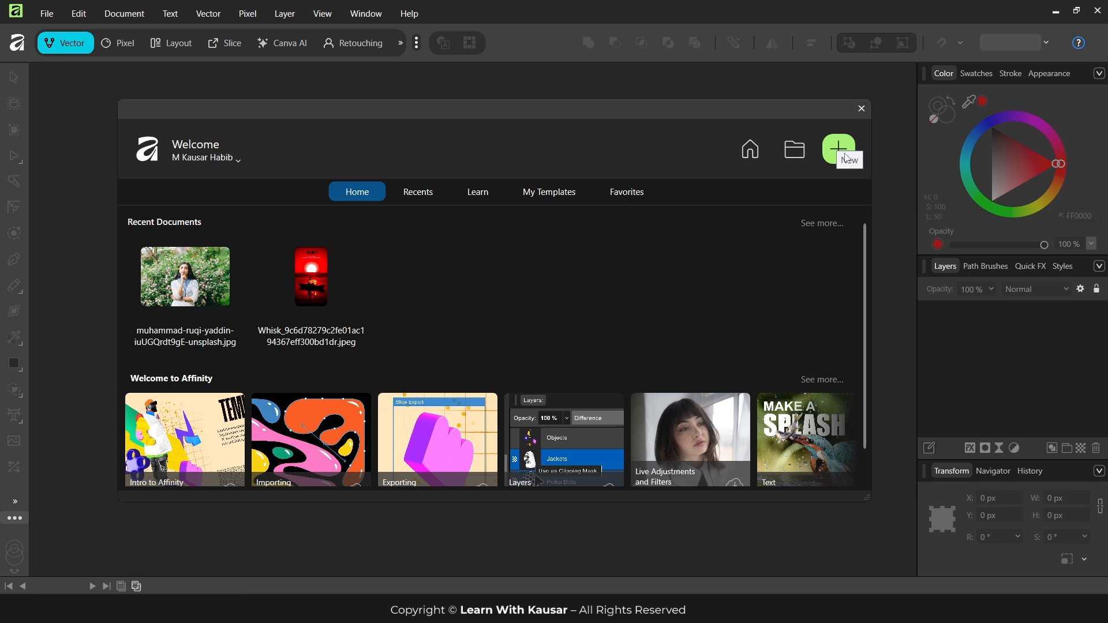
Open the JPEG portrait of the dark-haired woman among flowering bushes from the Desktop folder
{"action": "left_click", "coordinate": [794, 152]}
{"action": "left_click", "coordinate": [55, 119]}
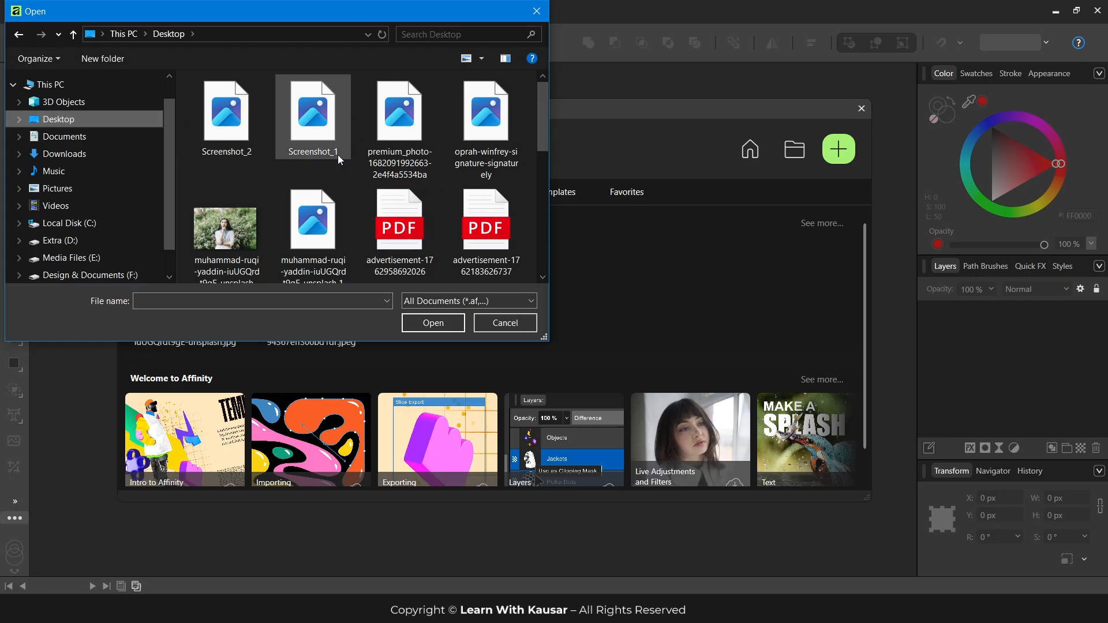
{"action": "left_click", "coordinate": [226, 226]}
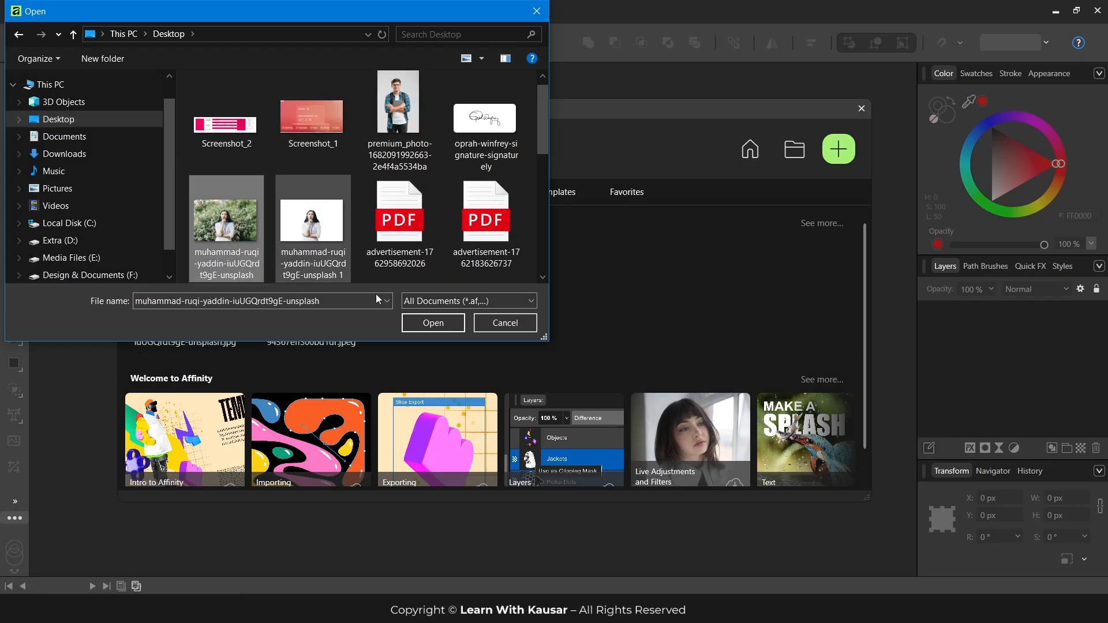
{"action": "left_click", "coordinate": [444, 325]}
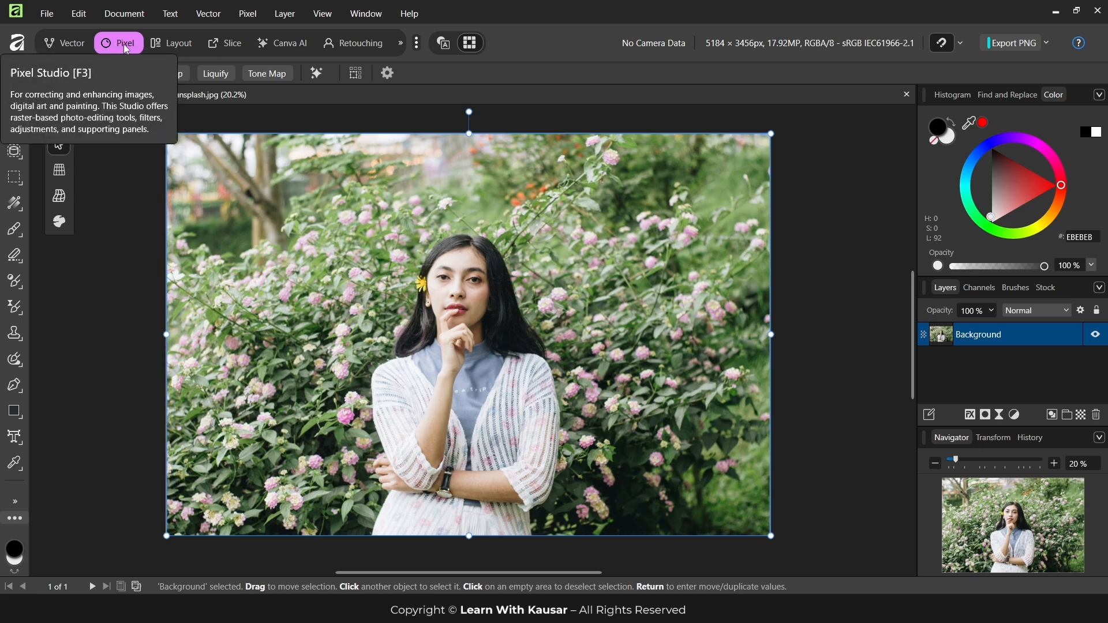
Look through the Vector, Pixel and Layout studios to compare their tools and panels
{"action": "left_click", "coordinate": [67, 43]}
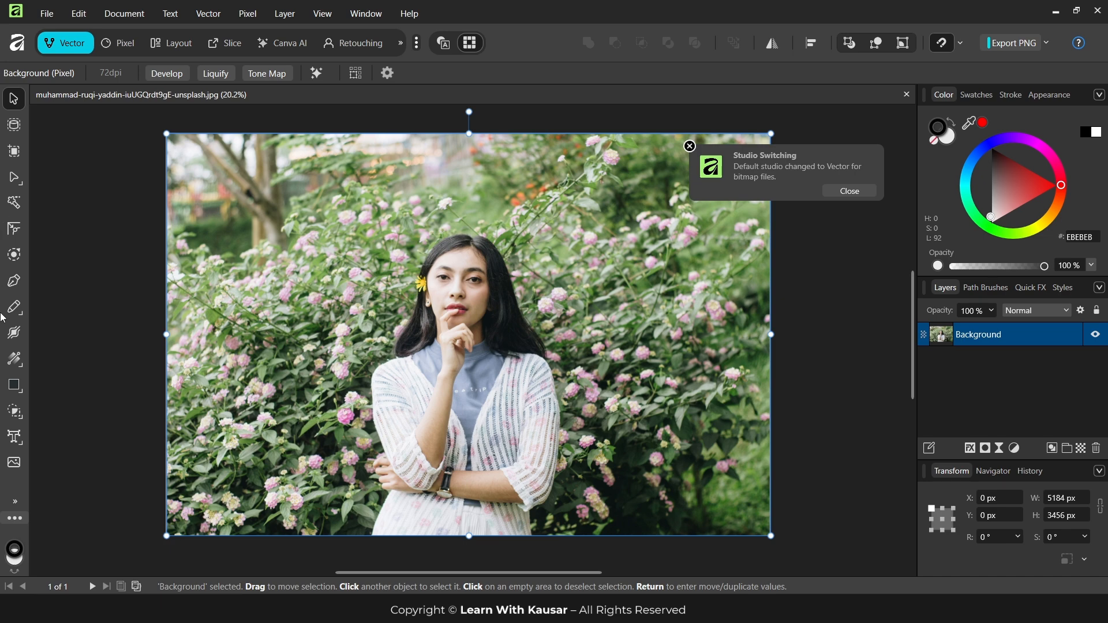
{"action": "left_click", "coordinate": [118, 43]}
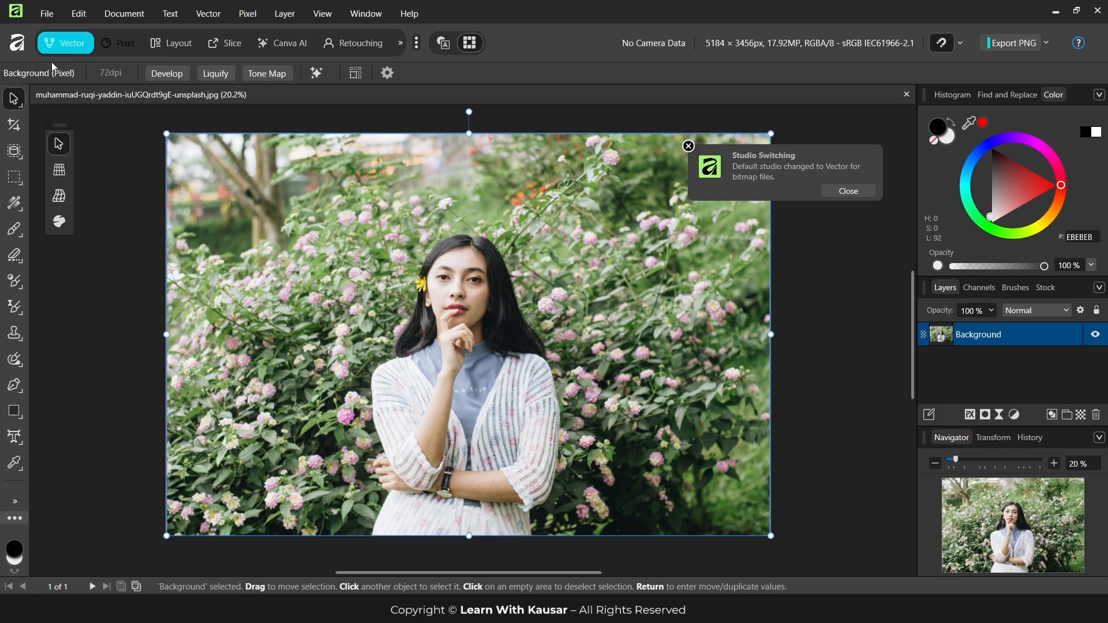
{"action": "left_click", "coordinate": [182, 46]}
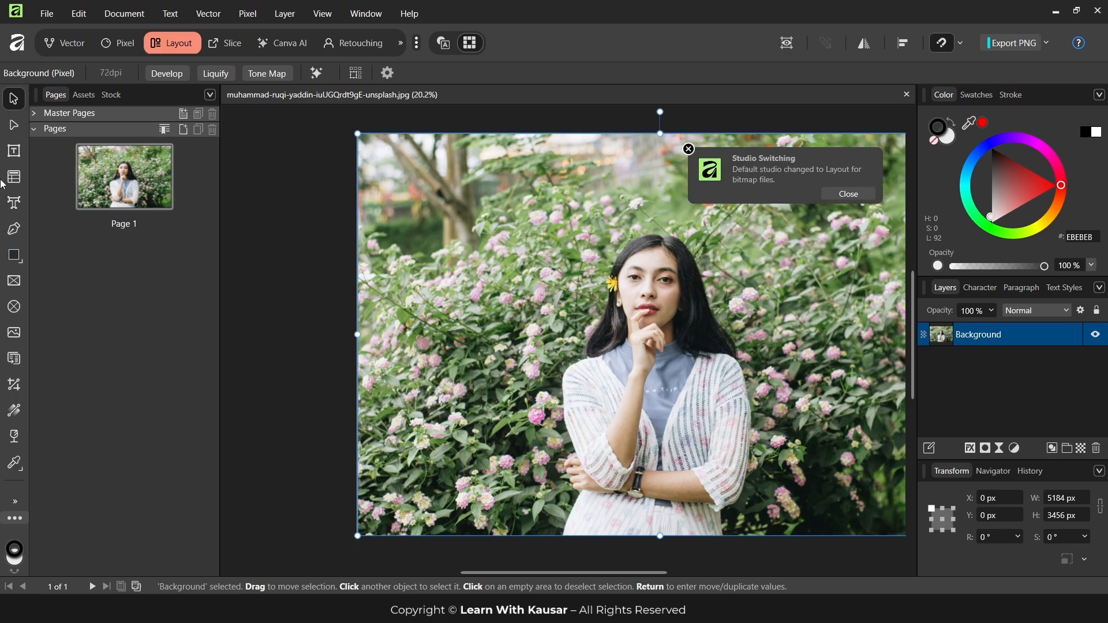
Return to the Pixel studio and activate the Selection Brush tool
{"action": "left_click", "coordinate": [117, 43]}
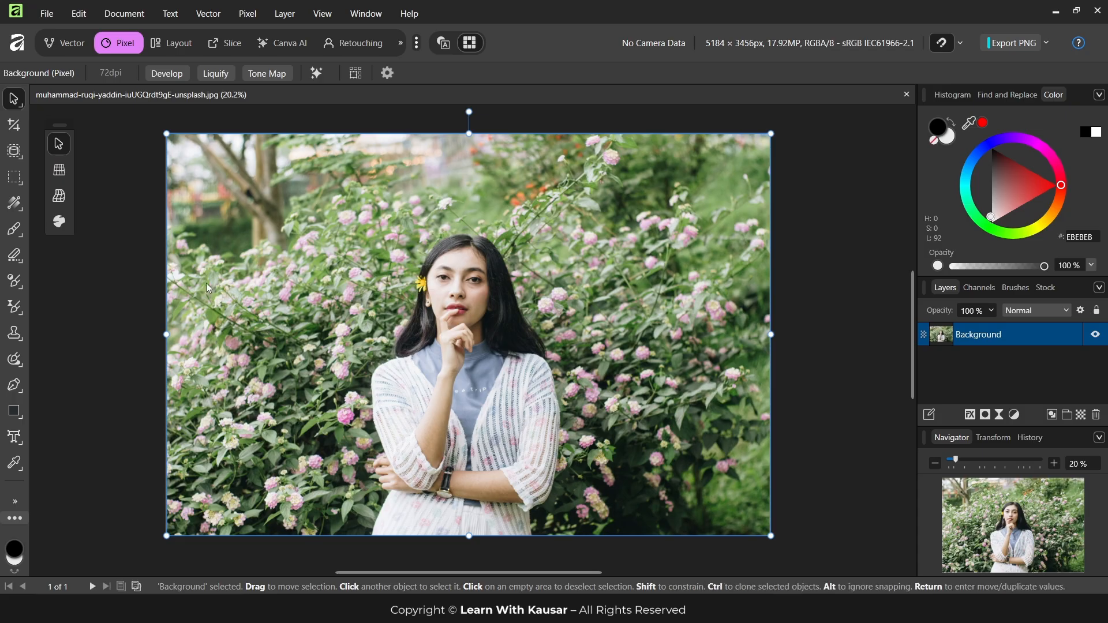
{"action": "left_click", "coordinate": [15, 155]}
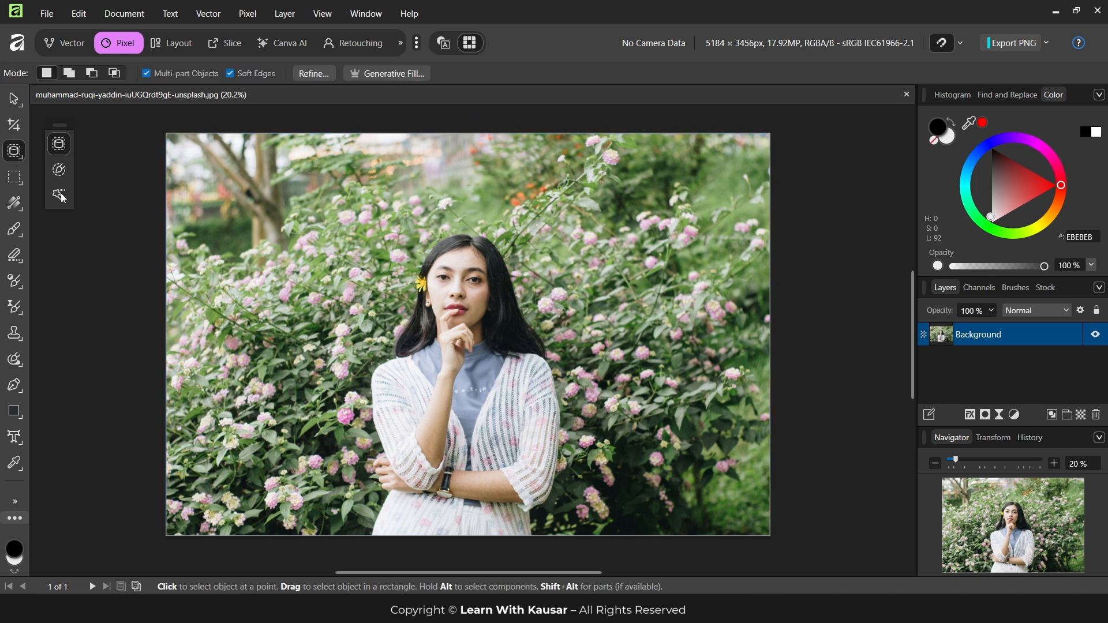
{"action": "left_click", "coordinate": [16, 153]}
{"action": "left_click", "coordinate": [61, 171]}
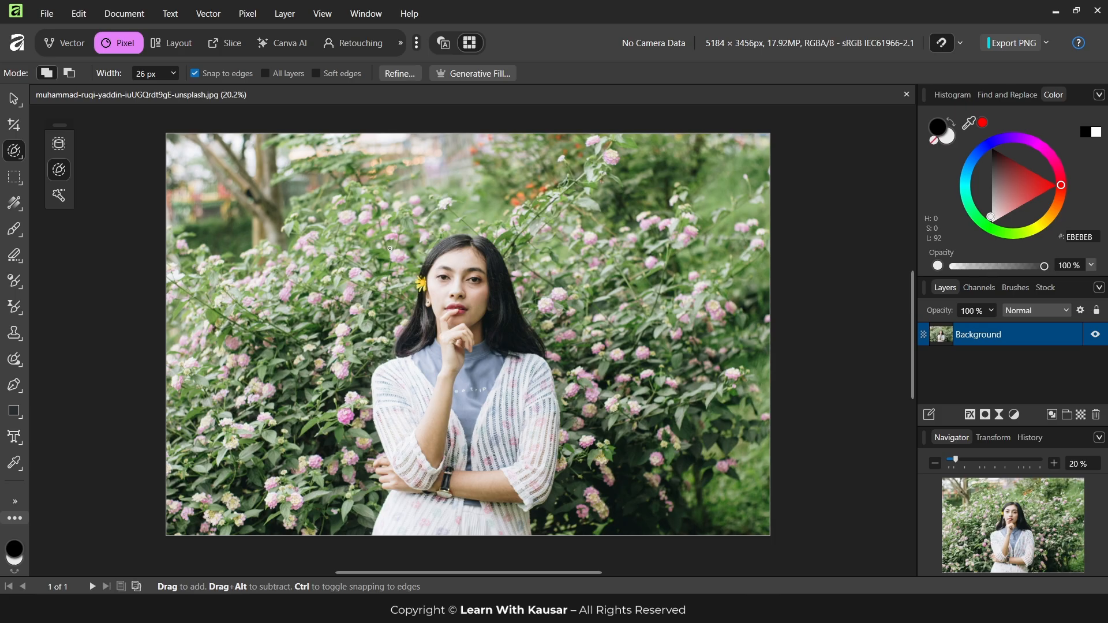
Vary the Selection Brush width up and down over the woman's face, ending at 214 px
{"action": "scroll", "coordinate": [440, 297], "scroll_direction": "up", "scroll_amount": 5}
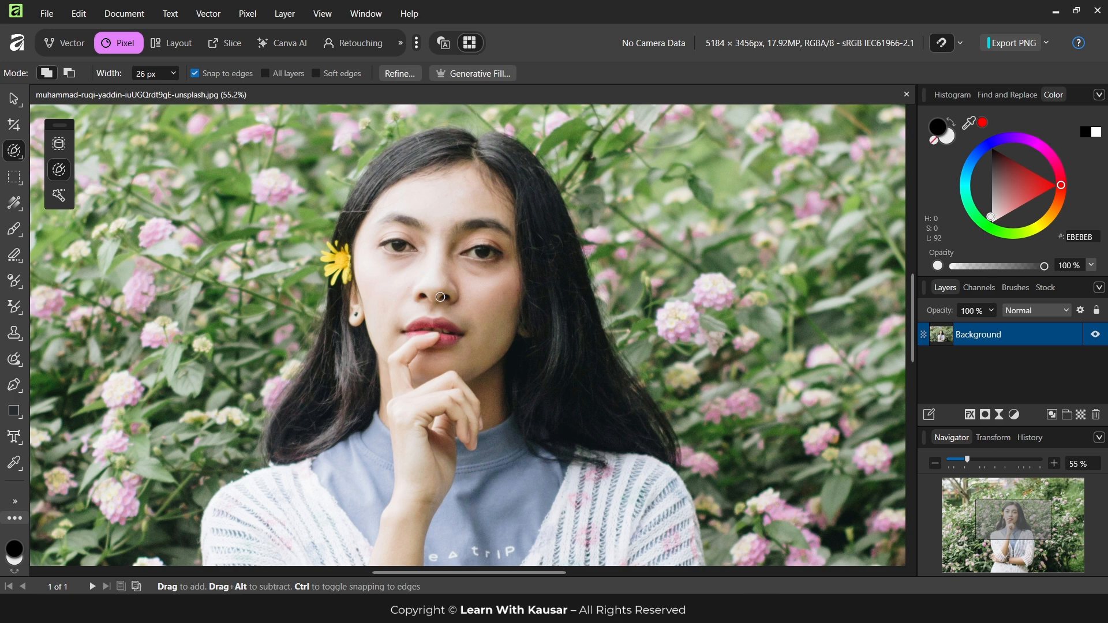
{"action": "key", "text": "bracketright"}
{"action": "key", "text": "bracketright"}
{"action": "key", "text": "bracketright"}
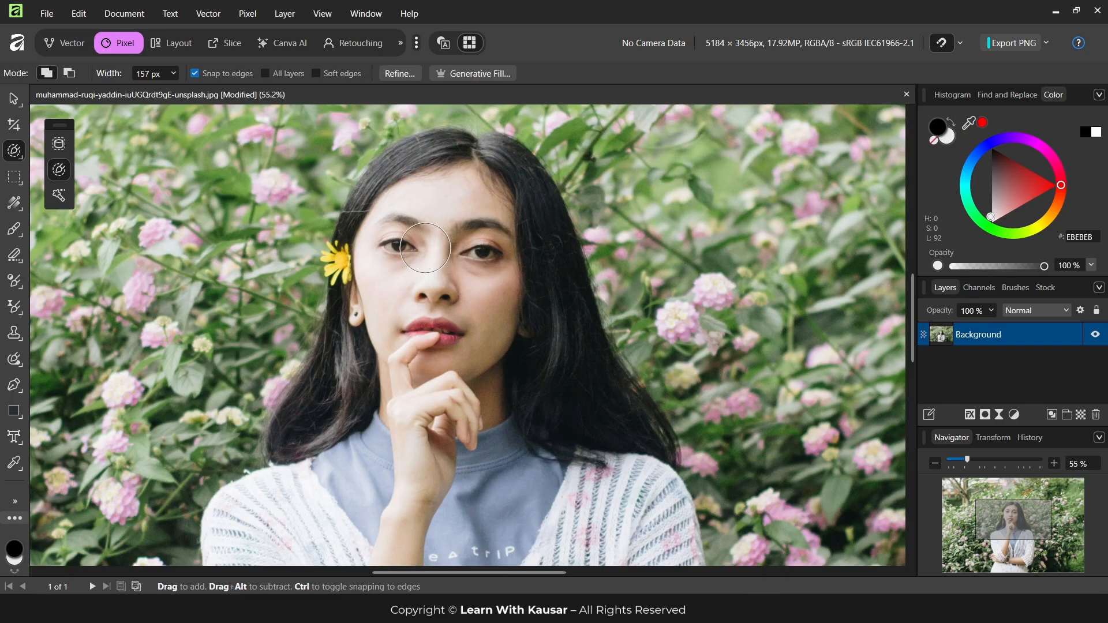
{"action": "key", "text": "bracketleft"}
{"action": "key", "text": "bracketleft"}
{"action": "key", "text": "bracketright"}
{"action": "key", "text": "bracketright"}
{"action": "key", "text": "bracketright"}
{"action": "key", "text": "bracketleft"}
Try selecting the area around the woman's head with an oversized 1958 px Selection Brush
{"action": "left_click", "coordinate": [172, 77]}
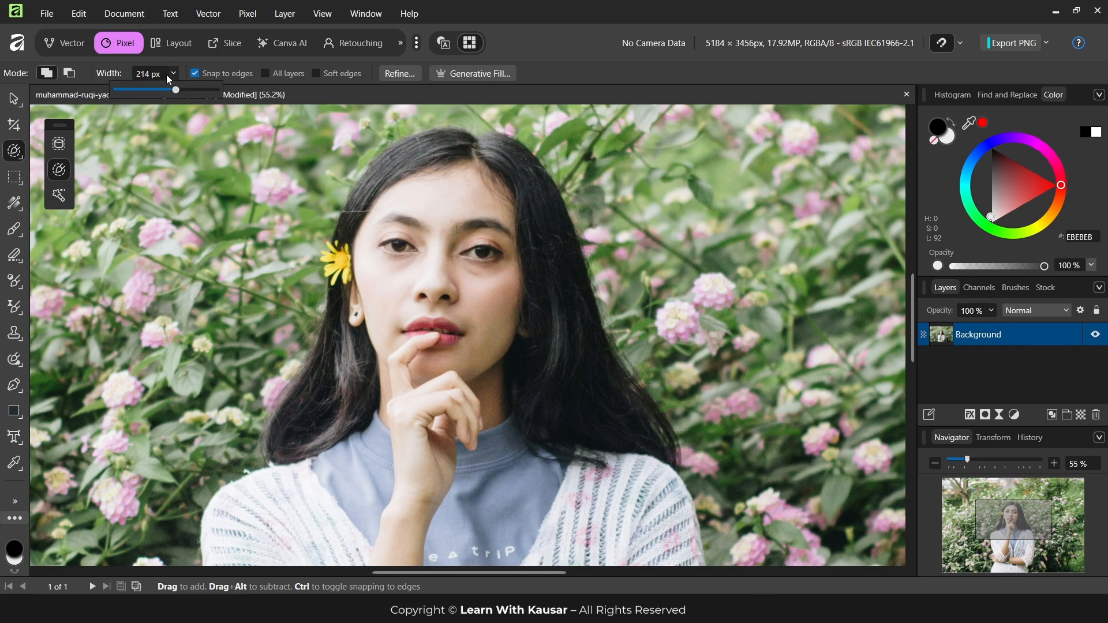
{"action": "left_click_drag", "start_coordinate": [174, 91], "coordinate": [222, 91]}
{"action": "left_click", "coordinate": [427, 275]}
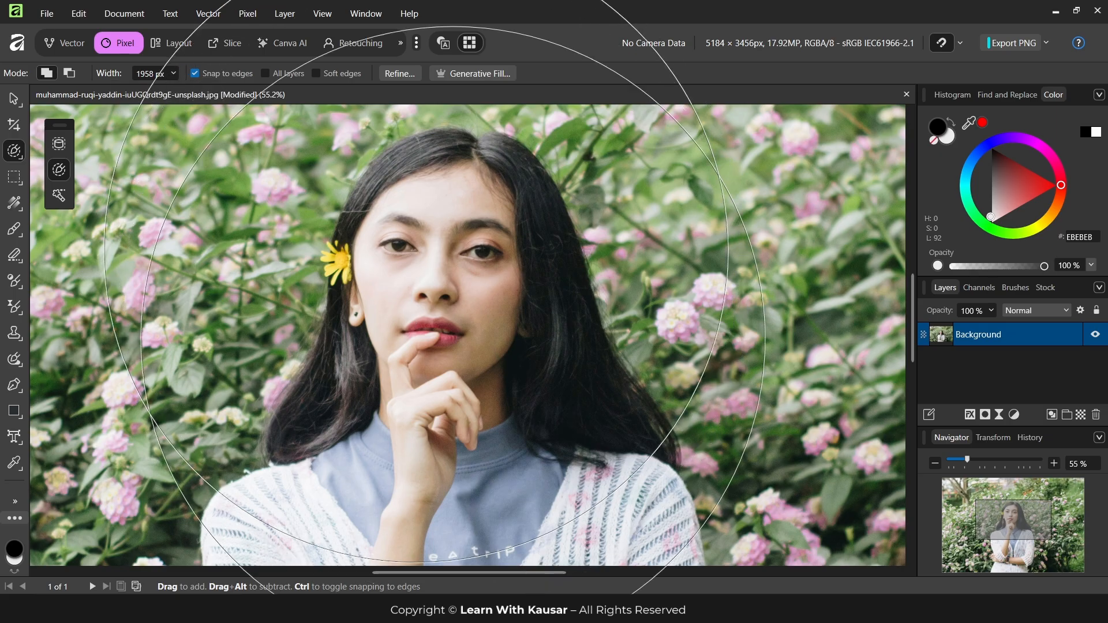
Set the Selection Brush width to 154 px and clear the oversized selection around the head
{"action": "left_click", "coordinate": [171, 75]}
{"action": "left_click_drag", "start_coordinate": [176, 90], "coordinate": [92, 90]}
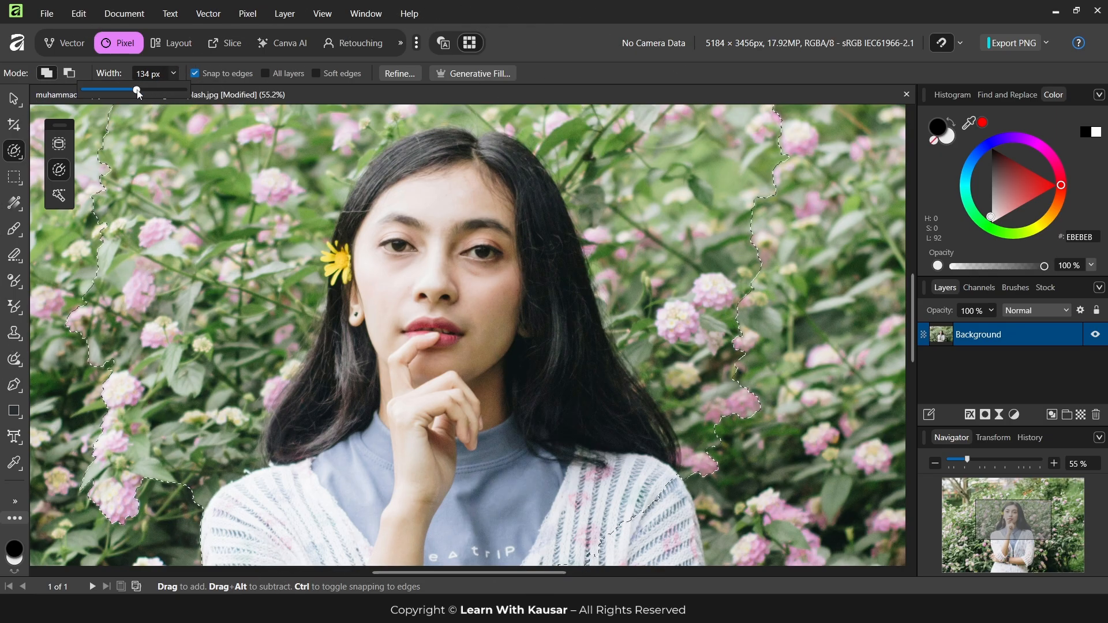
{"action": "key", "text": "bracketright"}
{"action": "key", "text": "bracketright"}
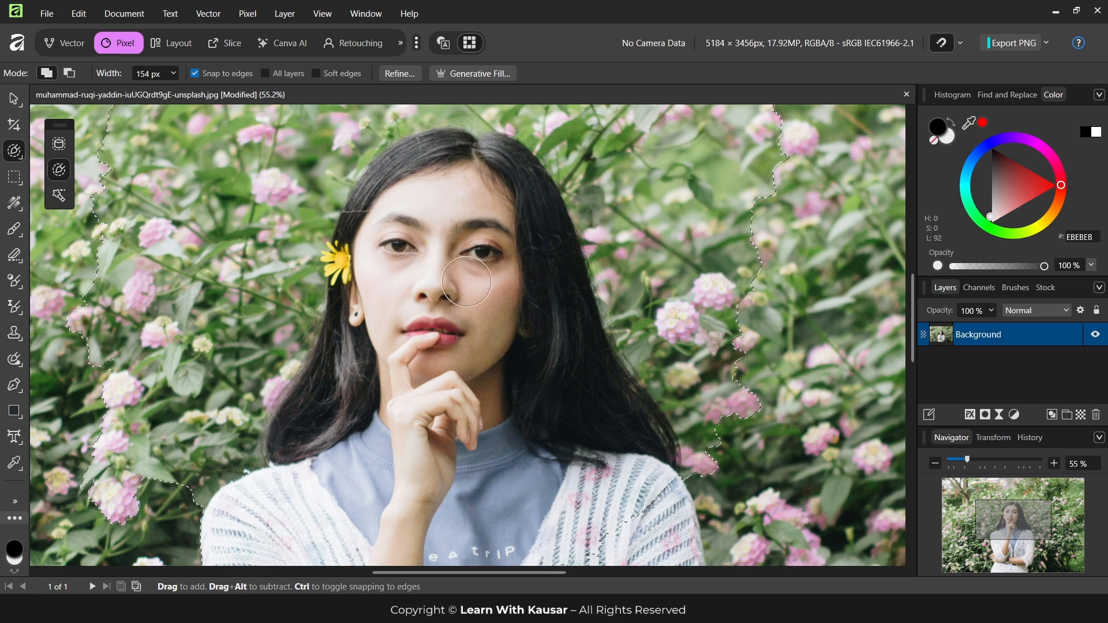
{"action": "key", "text": "ctrl+d"}
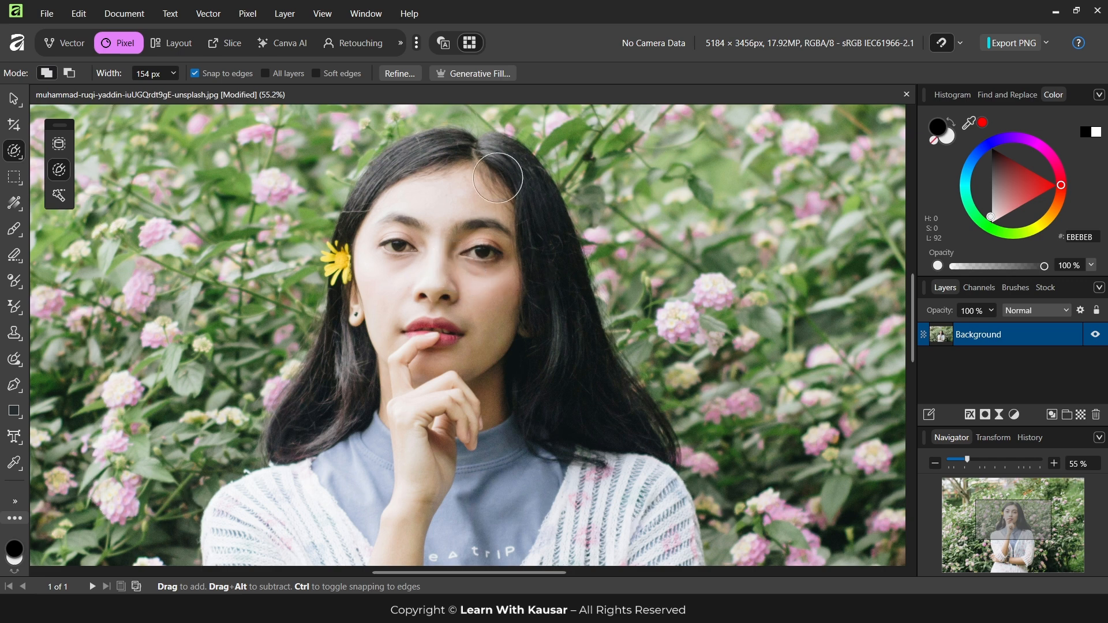
Paint a selection over the woman from her hair down through her cardigan, arms and skirt
{"action": "scroll", "coordinate": [505, 327], "scroll_direction": "down", "scroll_amount": 4}
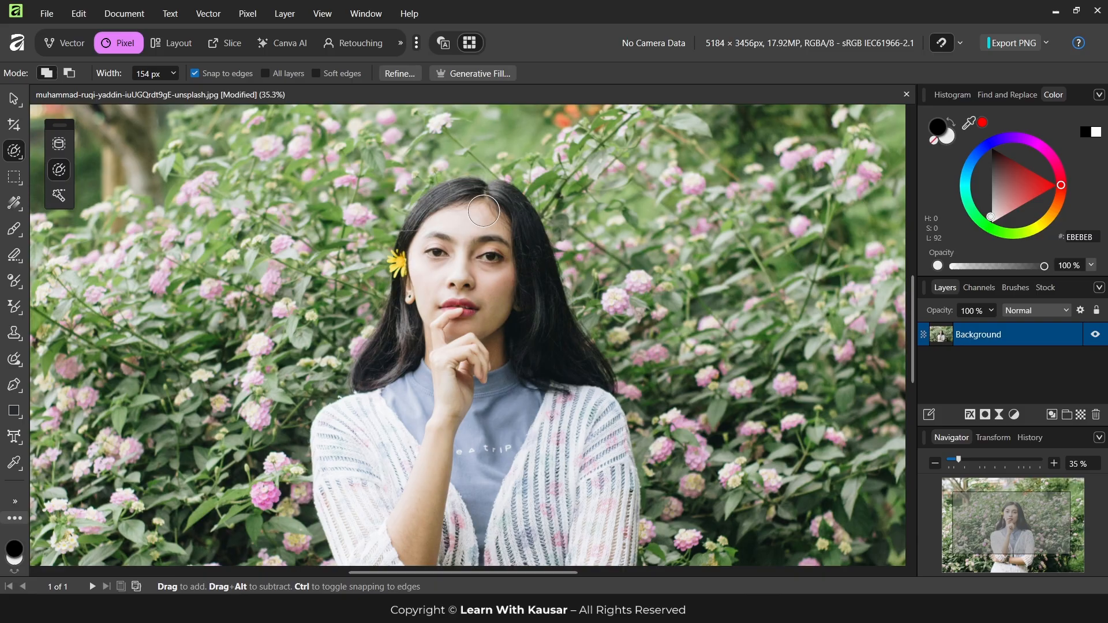
{"action": "mouse_move", "coordinate": [484, 211]}
{"action": "left_mouse_down"}
{"action": "mouse_move", "coordinate": [452, 201]}
{"action": "mouse_move", "coordinate": [441, 262]}
{"action": "mouse_move", "coordinate": [438, 208]}
{"action": "mouse_move", "coordinate": [384, 375]}
{"action": "mouse_move", "coordinate": [498, 206]}
{"action": "mouse_move", "coordinate": [541, 364]}
{"action": "mouse_move", "coordinate": [541, 339]}
{"action": "mouse_move", "coordinate": [461, 369]}
{"action": "mouse_move", "coordinate": [386, 483]}
{"action": "mouse_move", "coordinate": [507, 398]}
{"action": "mouse_move", "coordinate": [523, 515]}
{"action": "mouse_move", "coordinate": [580, 412]}
{"action": "mouse_move", "coordinate": [597, 554]}
{"action": "mouse_move", "coordinate": [502, 470]}
{"action": "left_mouse_up"}
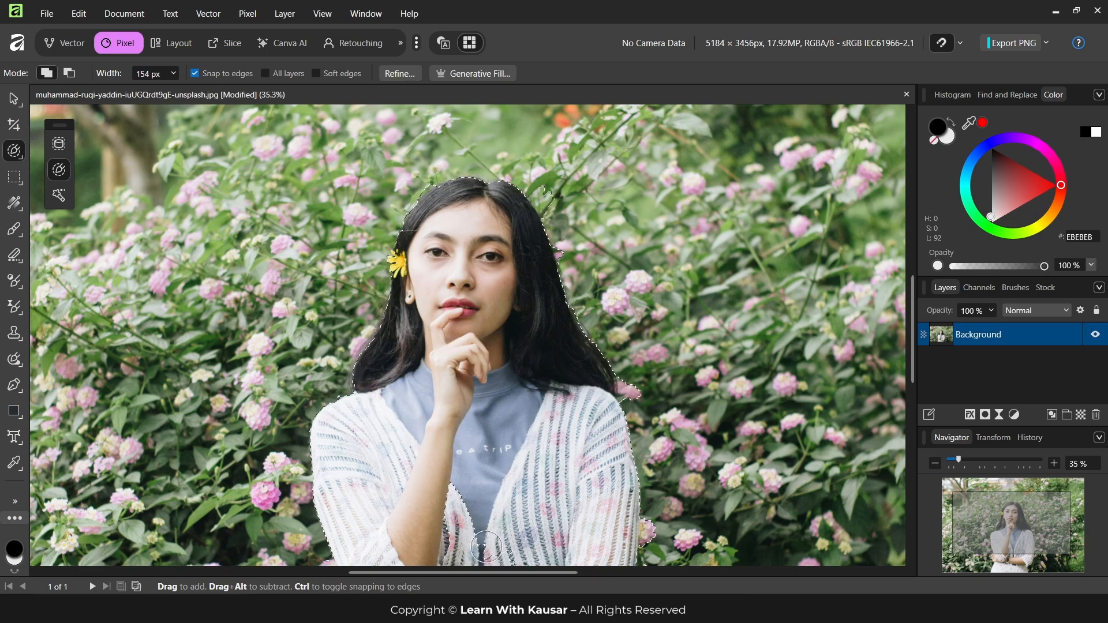
{"action": "scroll", "coordinate": [456, 393], "scroll_direction": "down", "scroll_amount": 3}
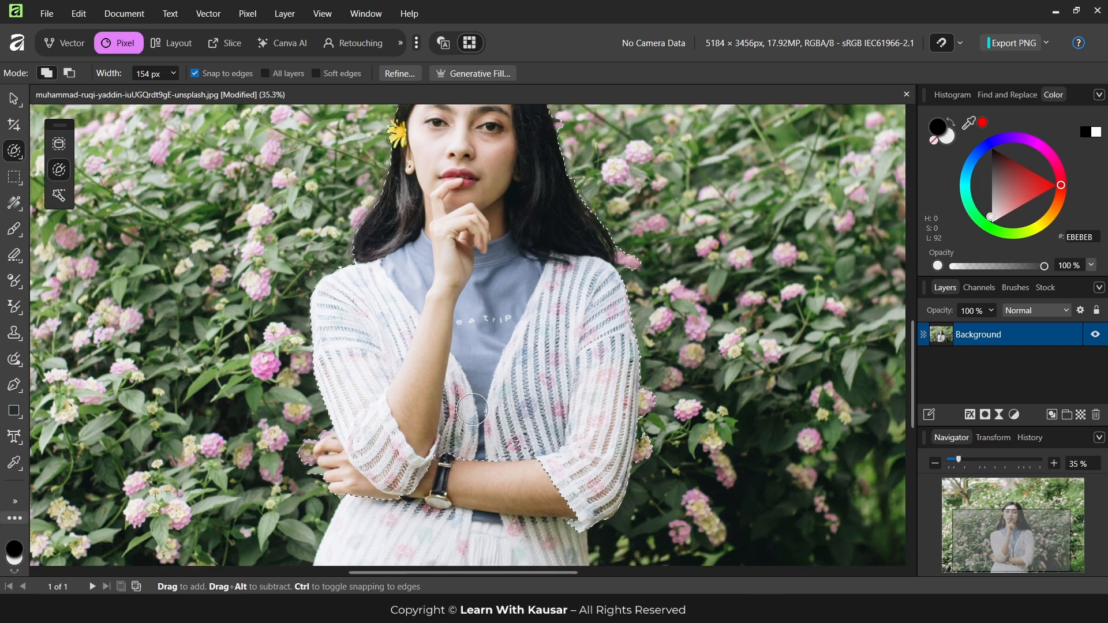
{"action": "scroll", "coordinate": [514, 414], "scroll_direction": "down", "scroll_amount": 2}
Set the Selection Brush width to 42 px and refine the selection around the fingers at her elbow
{"action": "scroll", "coordinate": [514, 414], "scroll_direction": "up", "scroll_amount": 4}
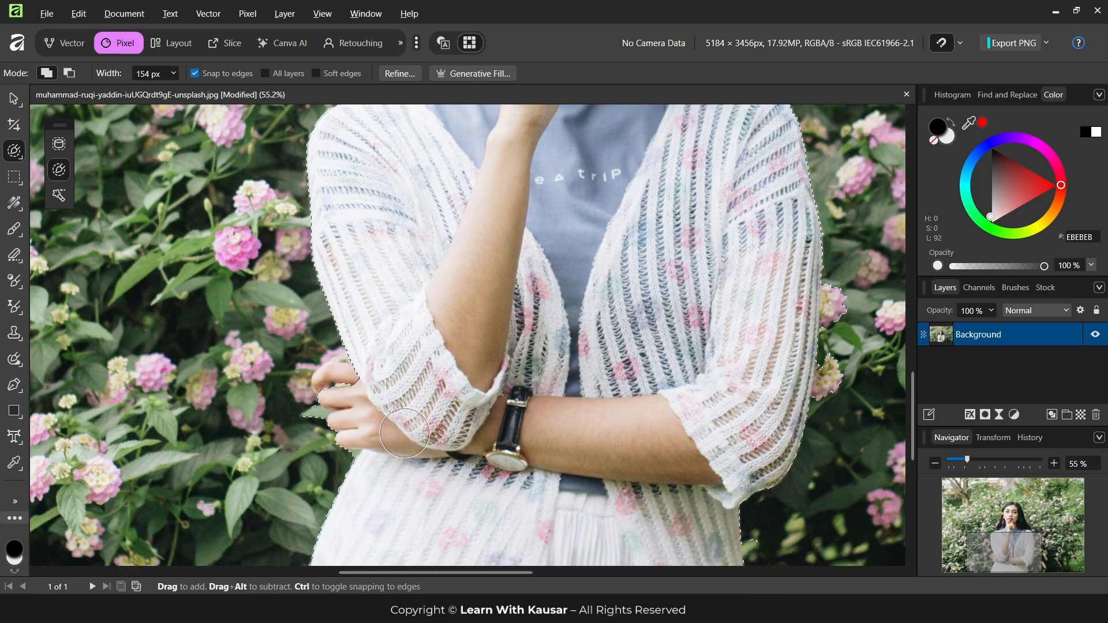
{"action": "key", "text": "bracketleft"}
{"action": "key", "text": "bracketleft"}
{"action": "key", "text": "bracketleft"}
{"action": "key", "text": "bracketleft"}
{"action": "key", "text": "bracketleft"}
{"action": "key", "text": "bracketleft"}
{"action": "key", "text": "bracketleft"}
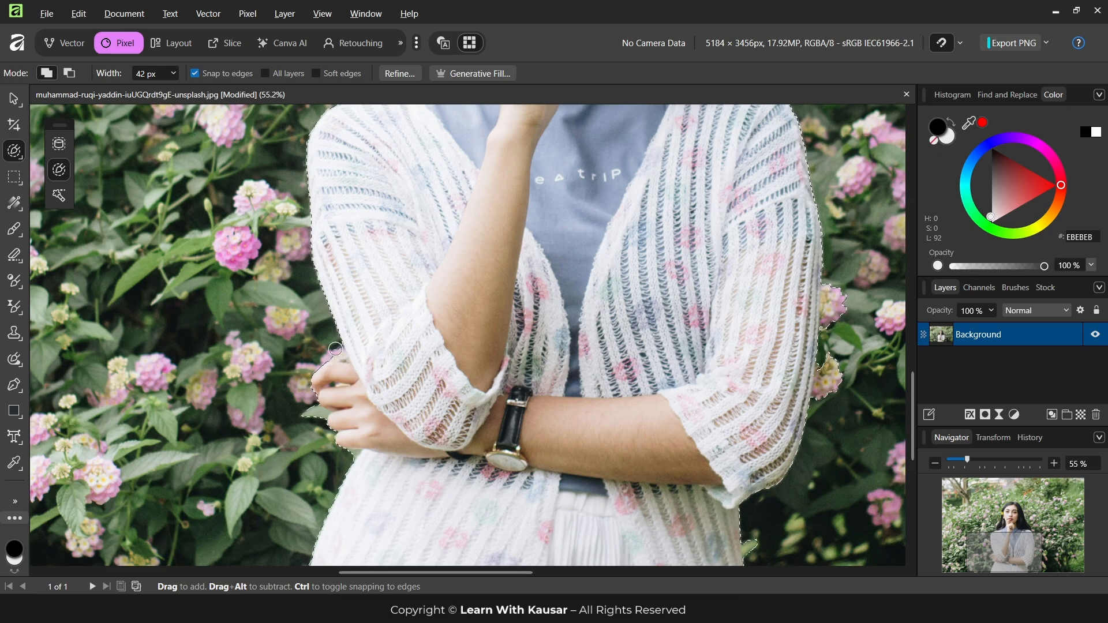
{"action": "scroll", "coordinate": [444, 367], "scroll_direction": "down", "scroll_amount": 2}
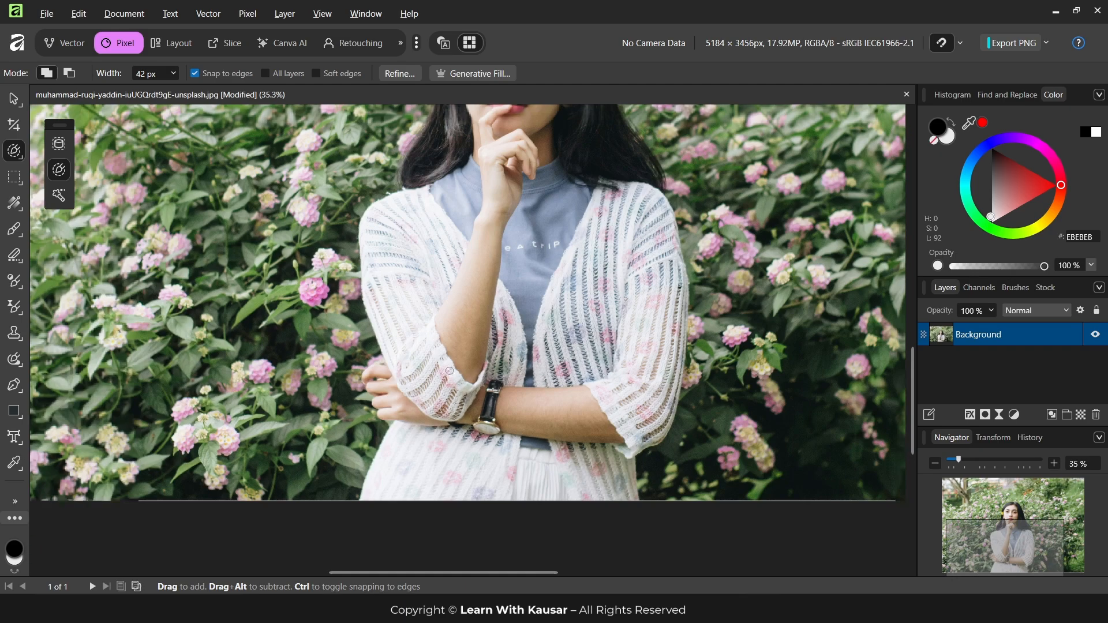
Set the Selection Brush width to 22 px and subtract the leaves below the hand from the selection
{"action": "scroll", "coordinate": [393, 423], "scroll_direction": "up", "scroll_amount": 5}
{"action": "key", "text": "alt"}
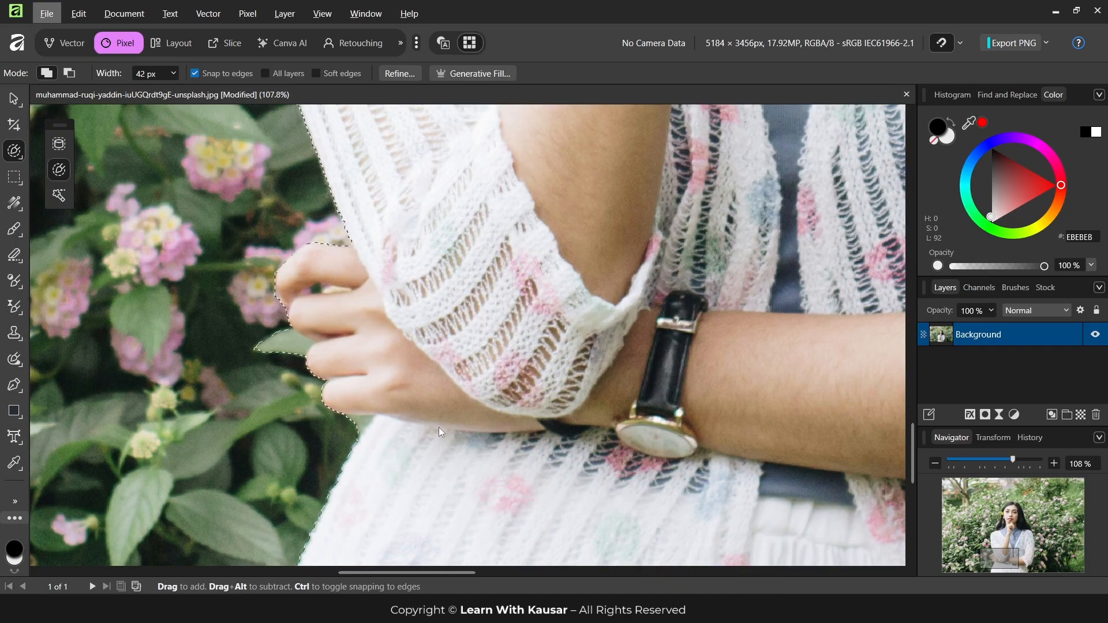
{"action": "key", "text": "alt"}
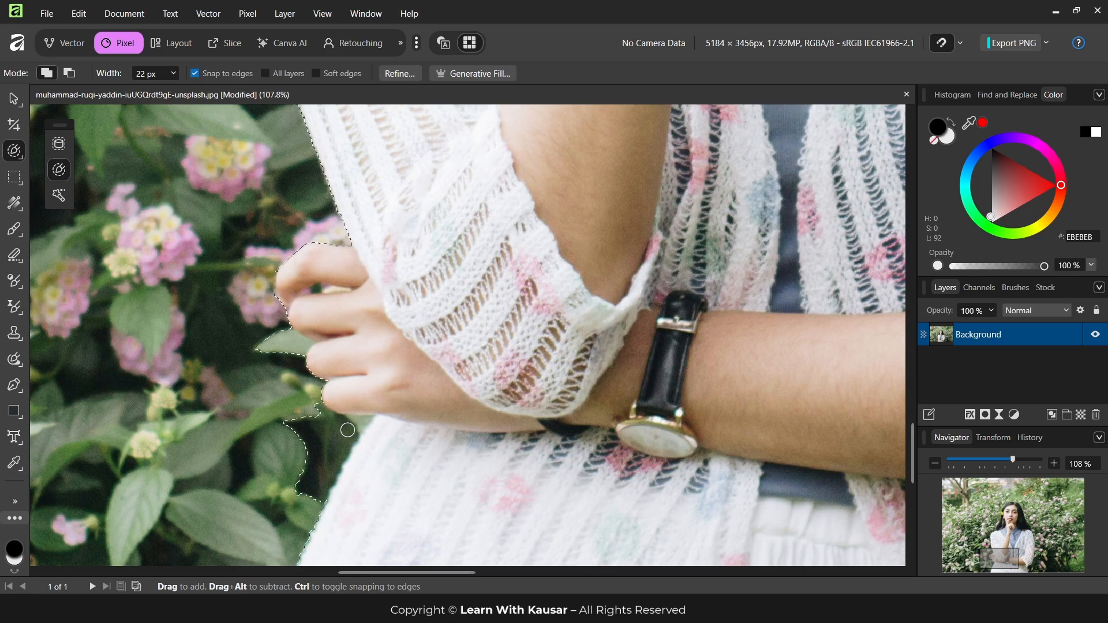
{"action": "key", "text": "alt"}
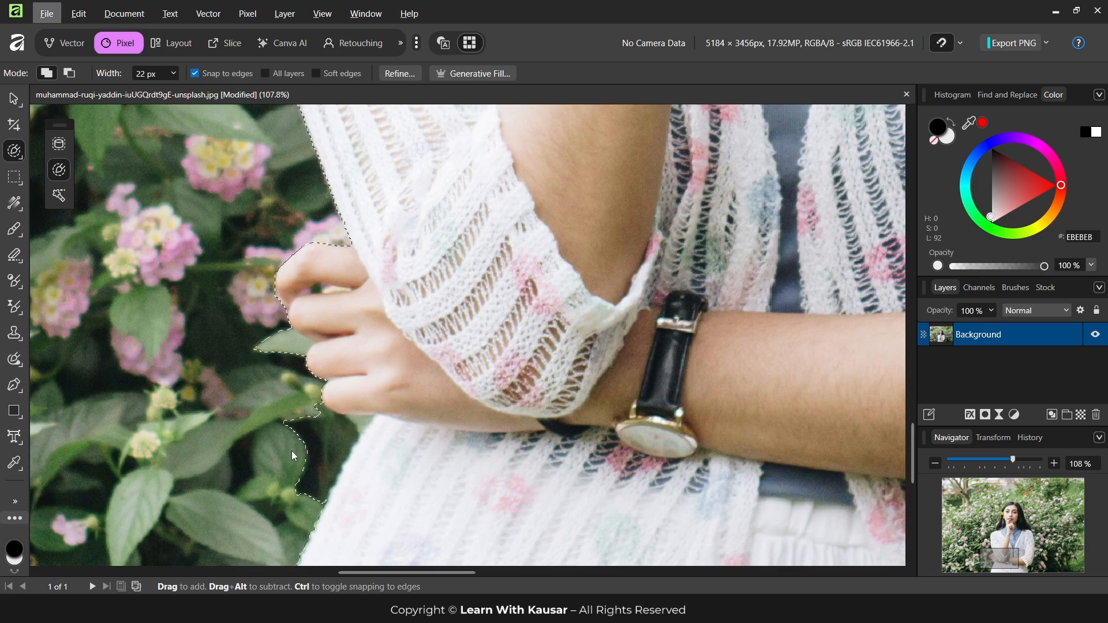
{"action": "key", "text": "alt"}
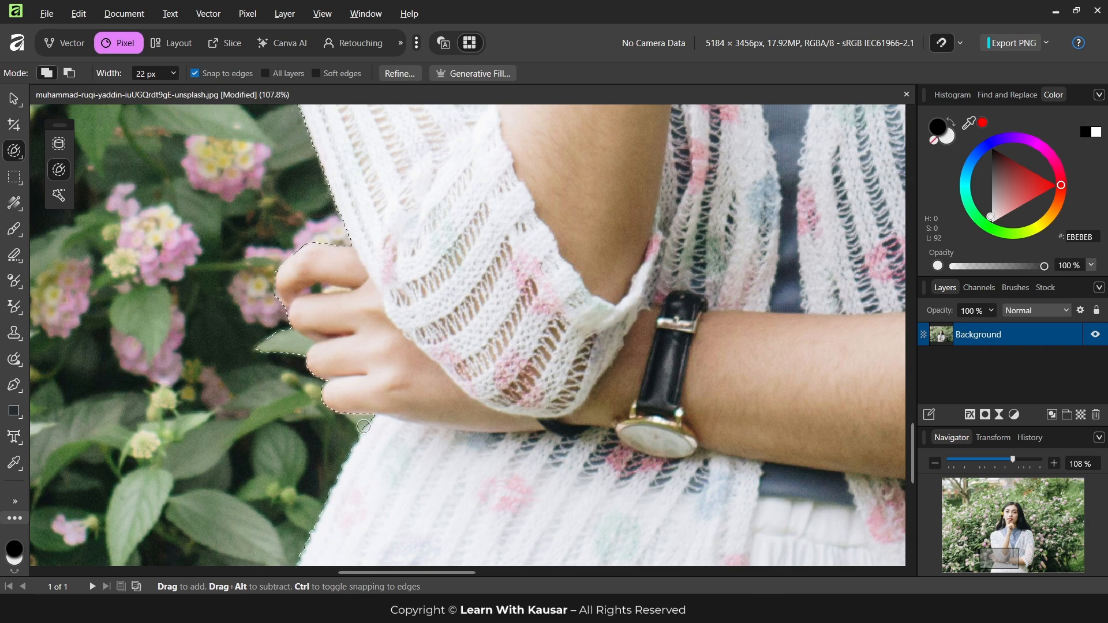
Subtract the leaf and pink flower areas beside the woman's hair from the selection
{"action": "scroll", "coordinate": [363, 426], "scroll_direction": "down", "scroll_amount": 6}
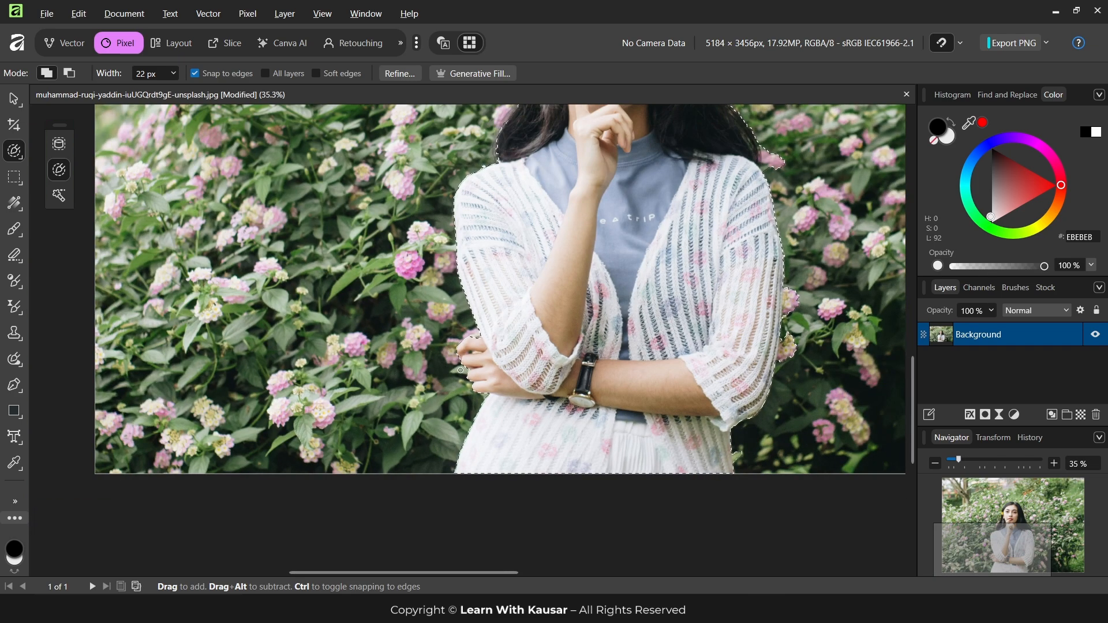
{"action": "scroll", "coordinate": [460, 370], "scroll_direction": "up", "scroll_amount": 7}
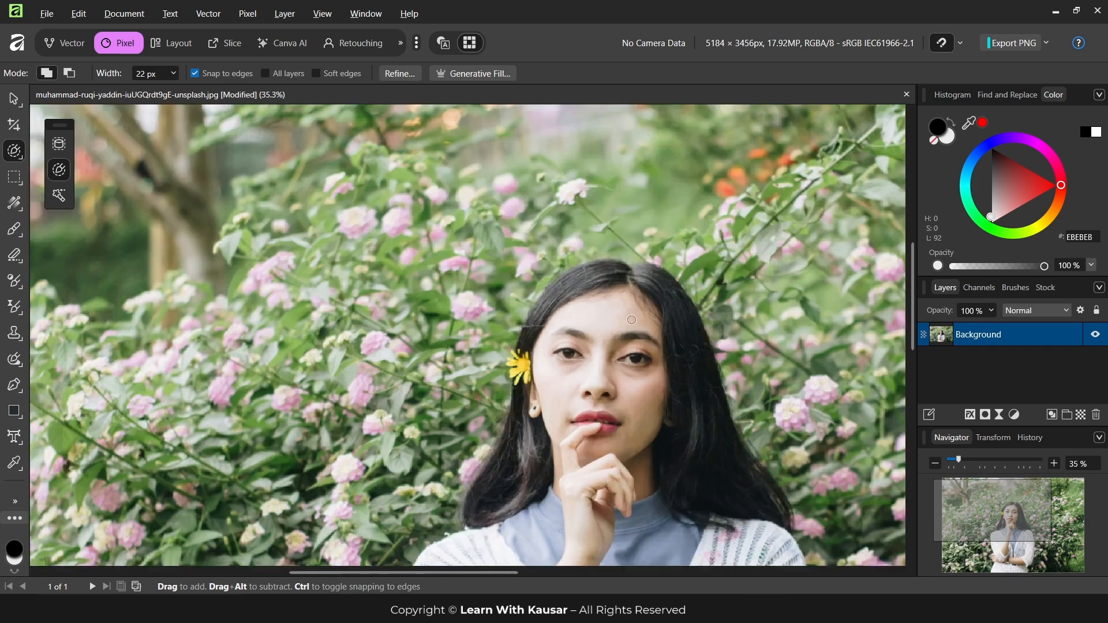
{"action": "scroll", "coordinate": [631, 319], "scroll_direction": "up", "scroll_amount": 4}
{"action": "scroll", "coordinate": [534, 345], "scroll_direction": "down", "scroll_amount": 2}
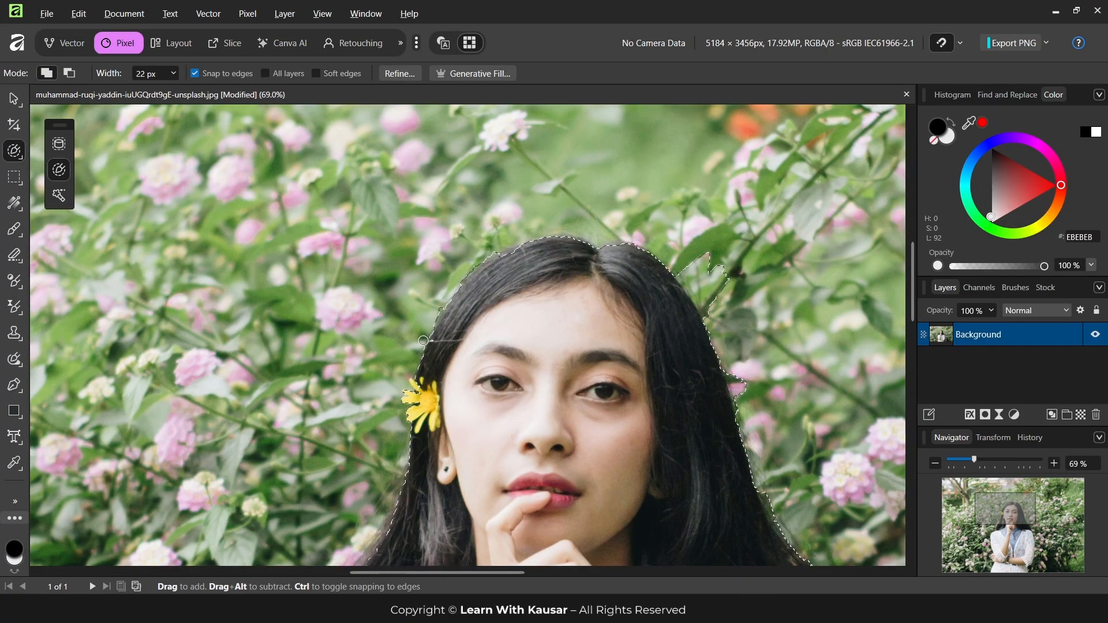
{"action": "scroll", "coordinate": [383, 435], "scroll_direction": "down", "scroll_amount": 2}
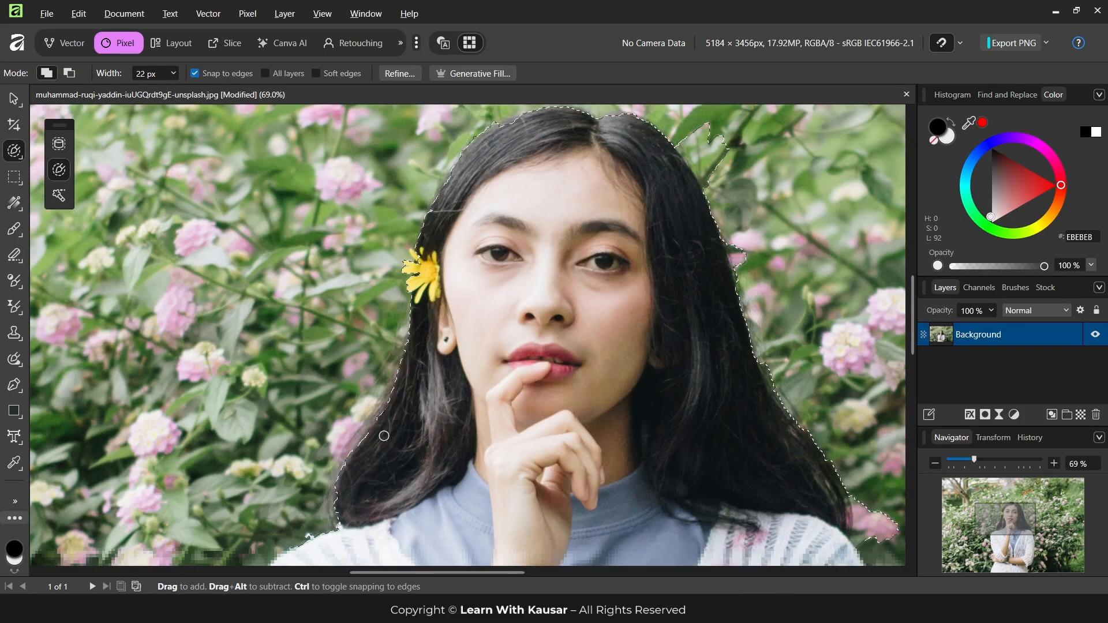
{"action": "scroll", "coordinate": [700, 285], "scroll_direction": "up", "scroll_amount": 1}
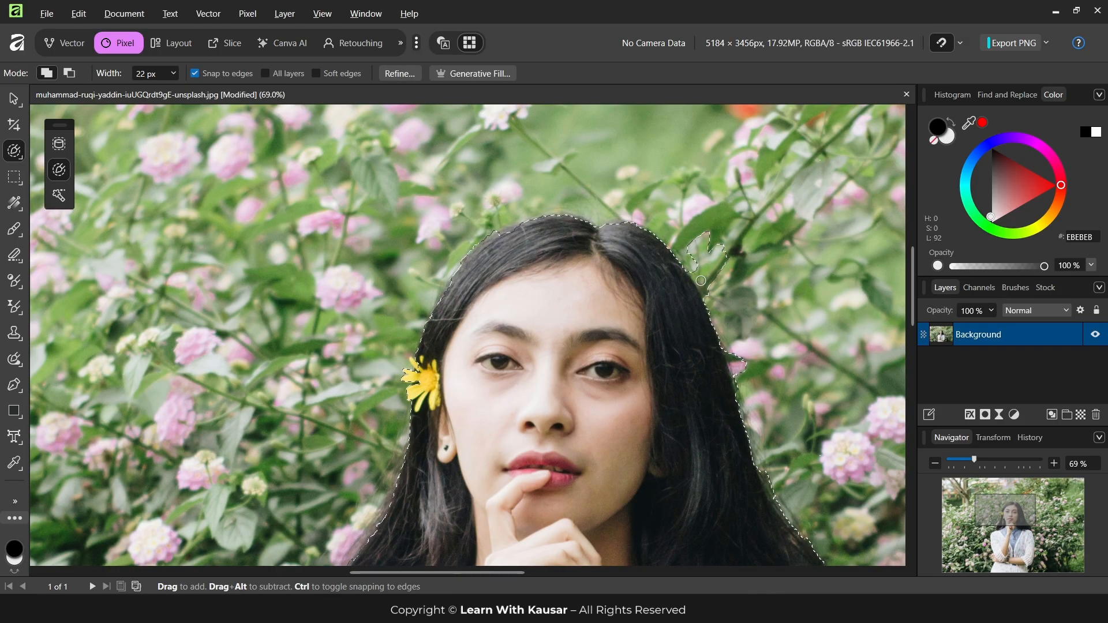
{"action": "left_click_drag", "start_coordinate": [712, 267], "coordinate": [709, 278], "text": "alt"}
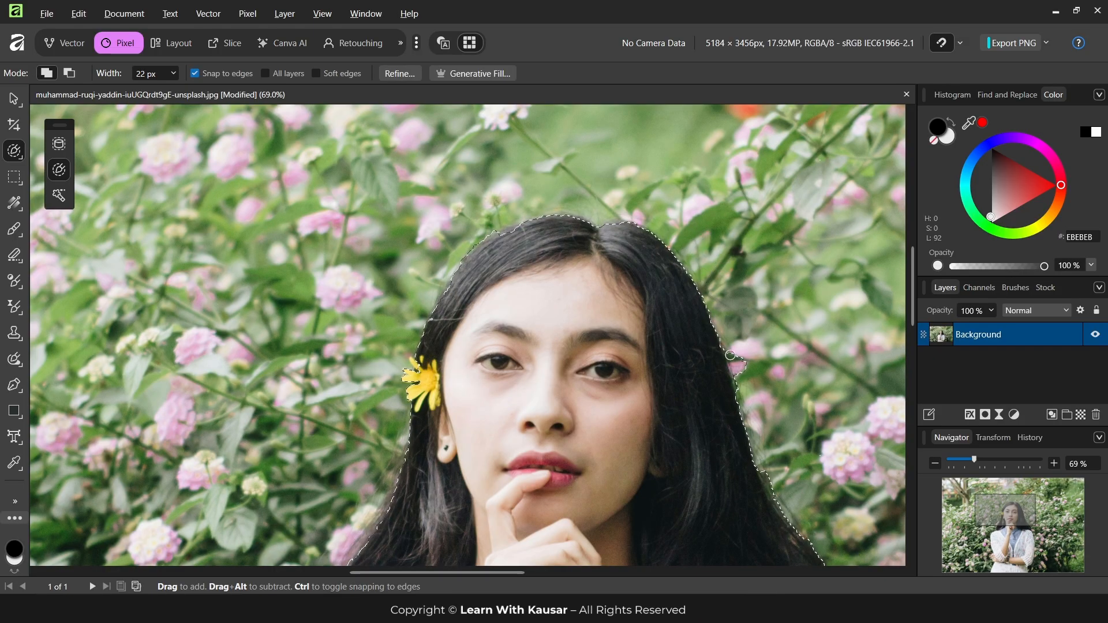
{"action": "left_click_drag", "start_coordinate": [739, 350], "coordinate": [745, 378], "text": "alt"}
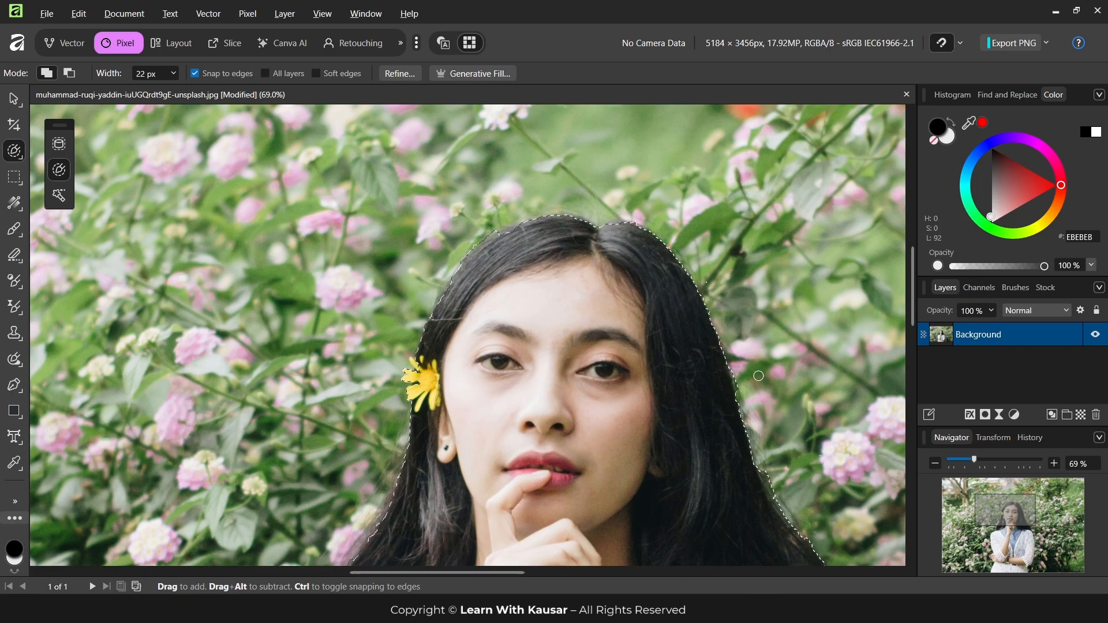
Subtract the pink flower next to the hair tips at her shoulder from the selection
{"action": "scroll", "coordinate": [755, 386], "scroll_direction": "down", "scroll_amount": 5}
{"action": "scroll", "coordinate": [823, 398], "scroll_direction": "down", "scroll_amount": 3}
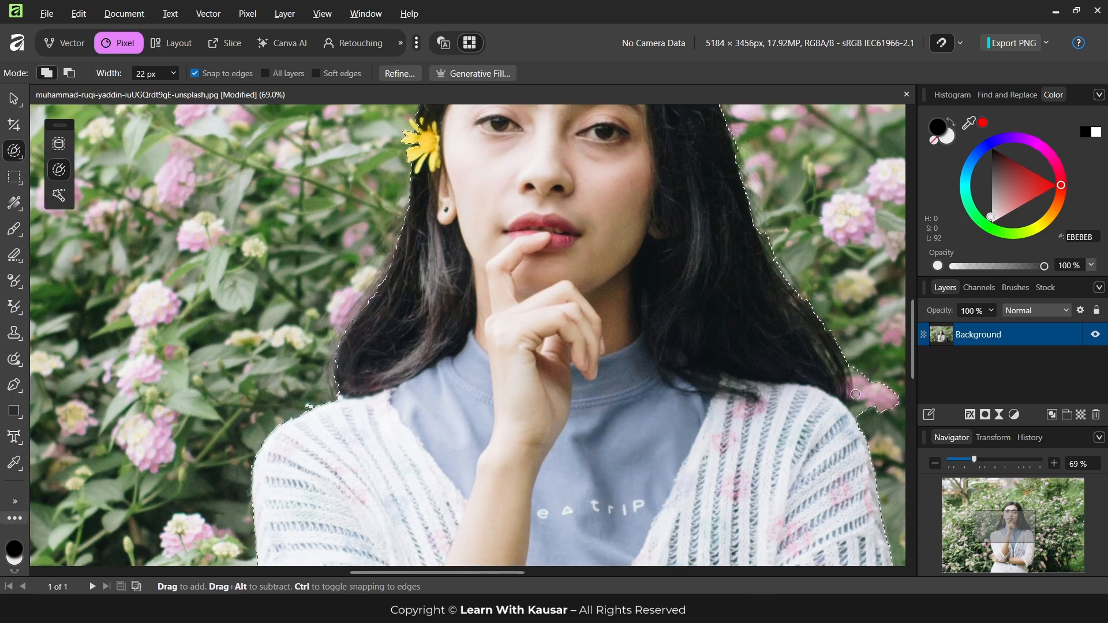
{"action": "scroll", "coordinate": [688, 369], "scroll_direction": "down", "scroll_amount": 5, "text": "ctrl"}
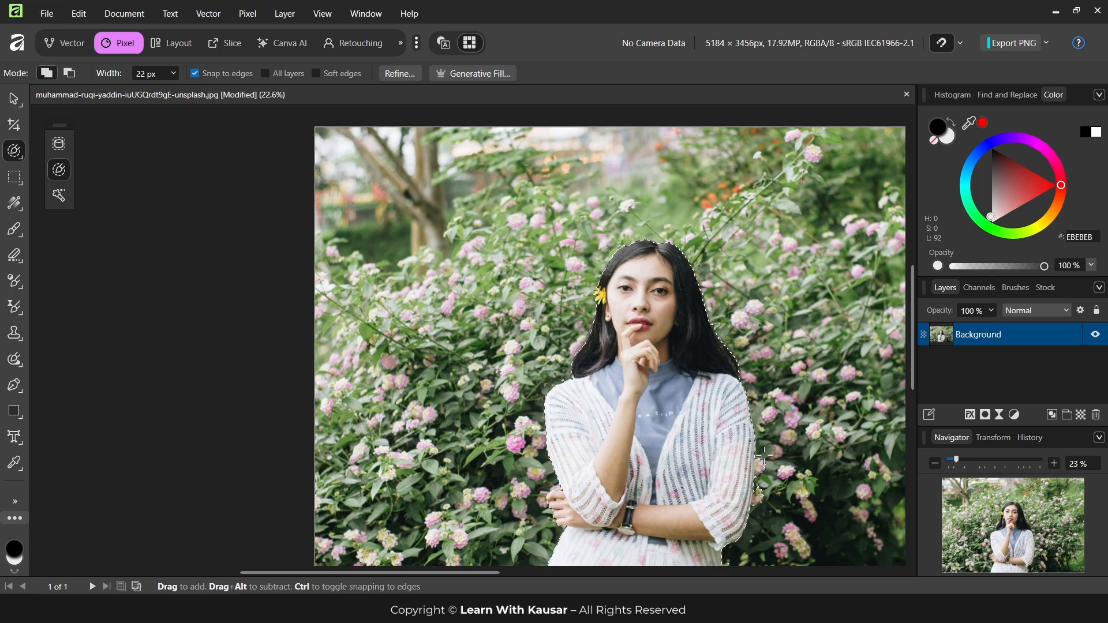
Examine the selection outline around the woman's hair, face, shoulders and cardigan sleeves for inaccurate edges
{"action": "scroll", "coordinate": [764, 452], "scroll_direction": "up", "scroll_amount": 4, "text": "ctrl"}
{"action": "scroll", "coordinate": [764, 457], "scroll_direction": "down", "scroll_amount": 3}
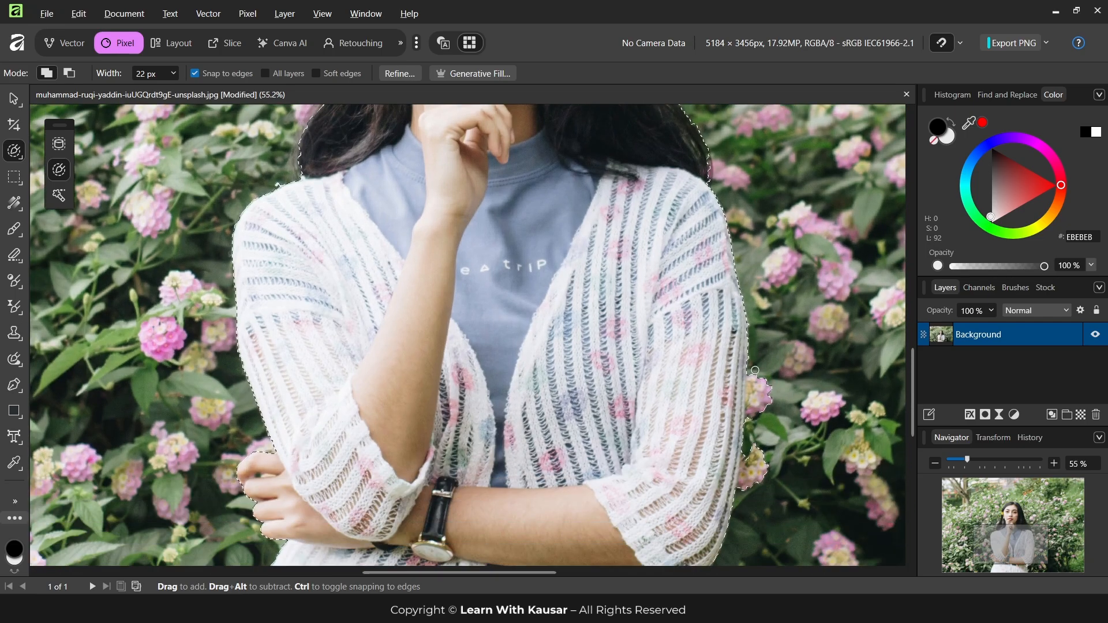
{"action": "scroll", "coordinate": [738, 504], "scroll_direction": "up", "scroll_amount": 10}
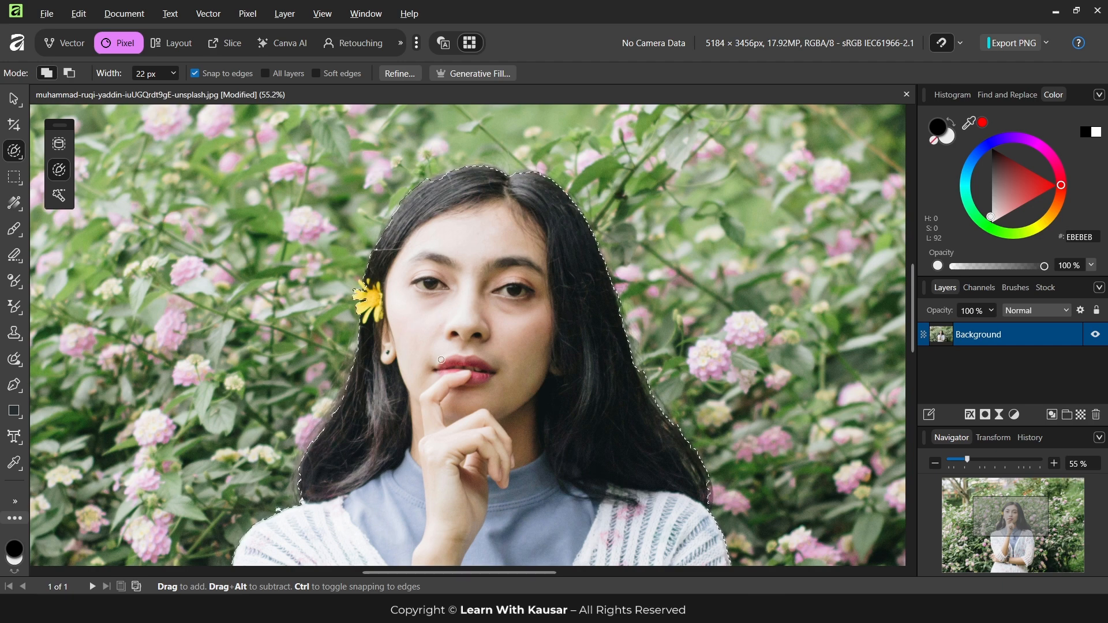
{"action": "scroll", "coordinate": [332, 411], "scroll_direction": "up", "scroll_amount": 2}
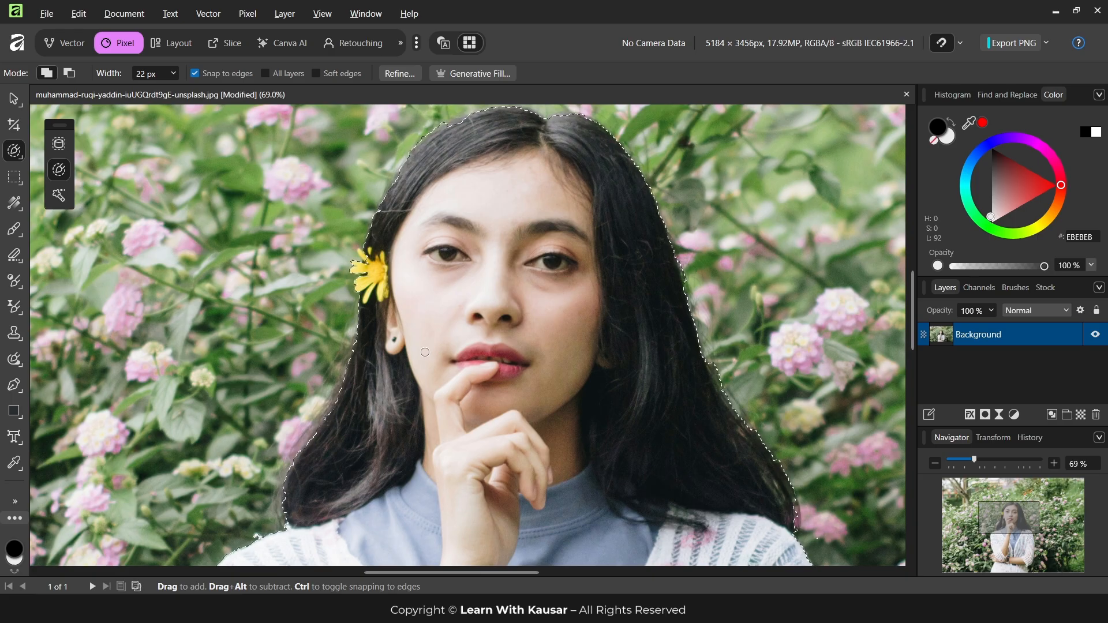
{"action": "scroll", "coordinate": [347, 356], "scroll_direction": "down", "scroll_amount": 2}
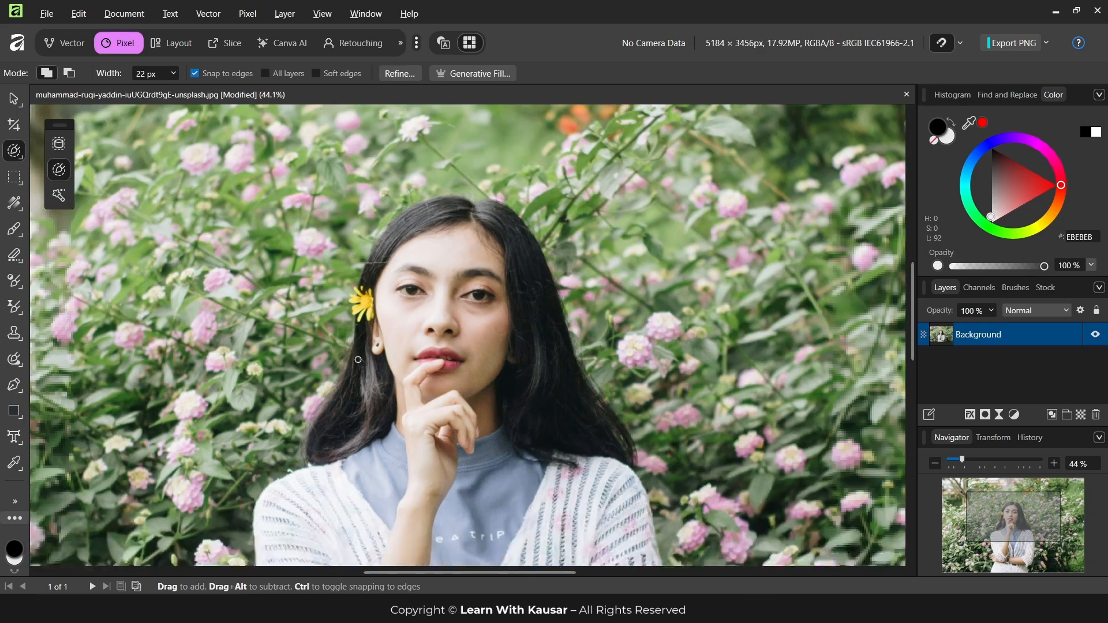
{"action": "scroll", "coordinate": [459, 294], "scroll_direction": "up", "scroll_amount": 2}
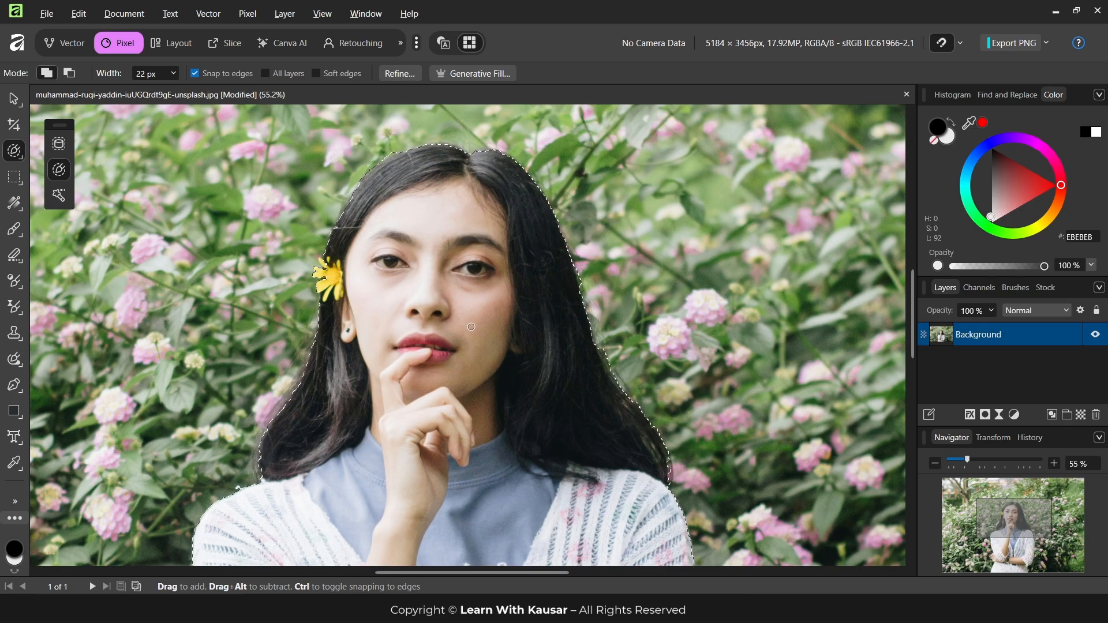
{"action": "scroll", "coordinate": [467, 309], "scroll_direction": "down", "scroll_amount": 2}
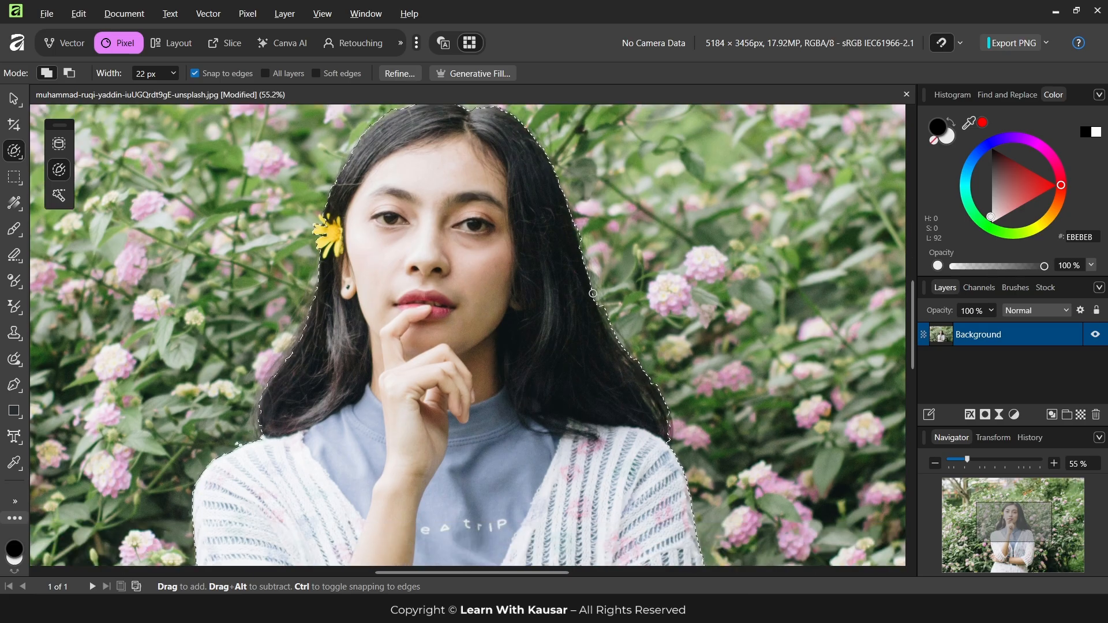
{"action": "scroll", "coordinate": [549, 267], "scroll_direction": "up", "scroll_amount": 1}
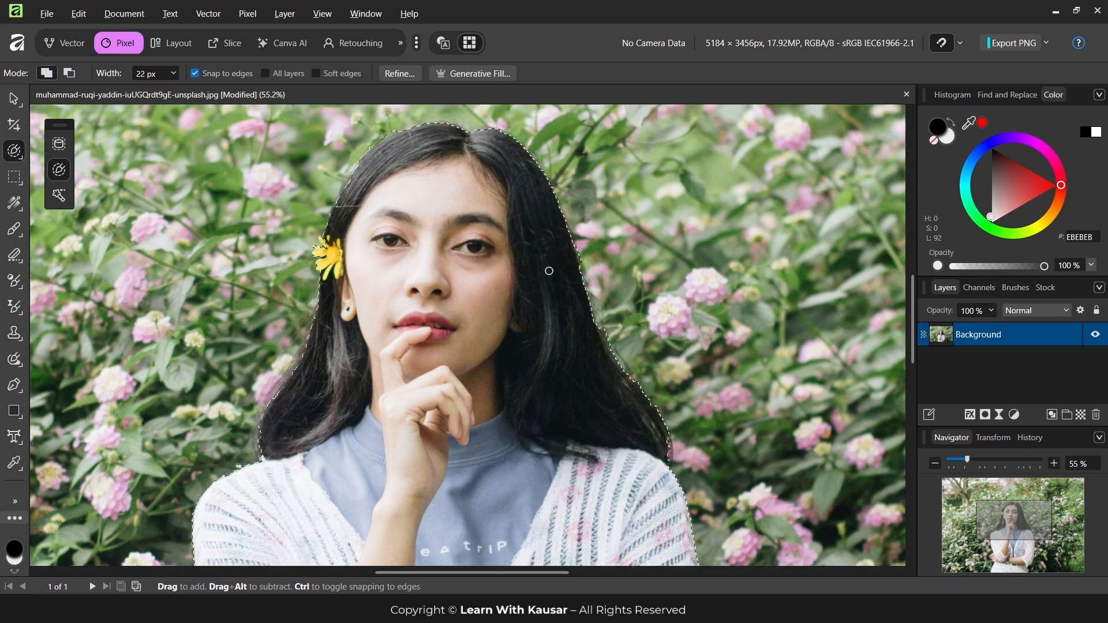
{"action": "scroll", "coordinate": [505, 254], "scroll_direction": "down", "scroll_amount": 3}
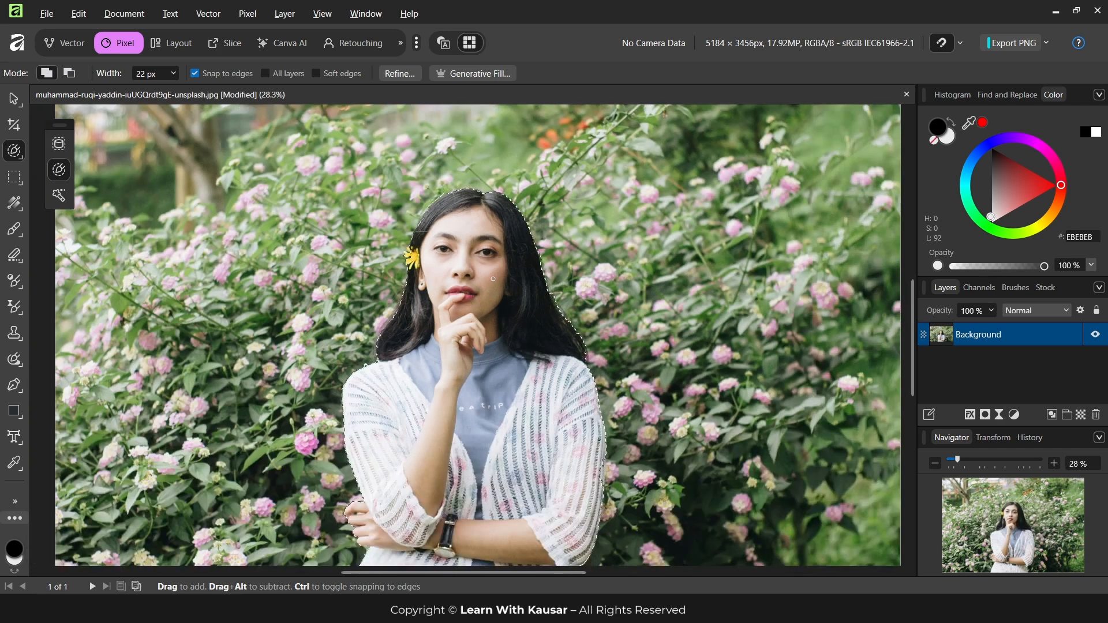
Open Refine Selection, move its dialog clear of the woman, and set the Matte adjustment brush to 96 px
{"action": "left_click", "coordinate": [400, 75]}
{"action": "left_click_drag", "start_coordinate": [713, 222], "coordinate": [763, 207]}
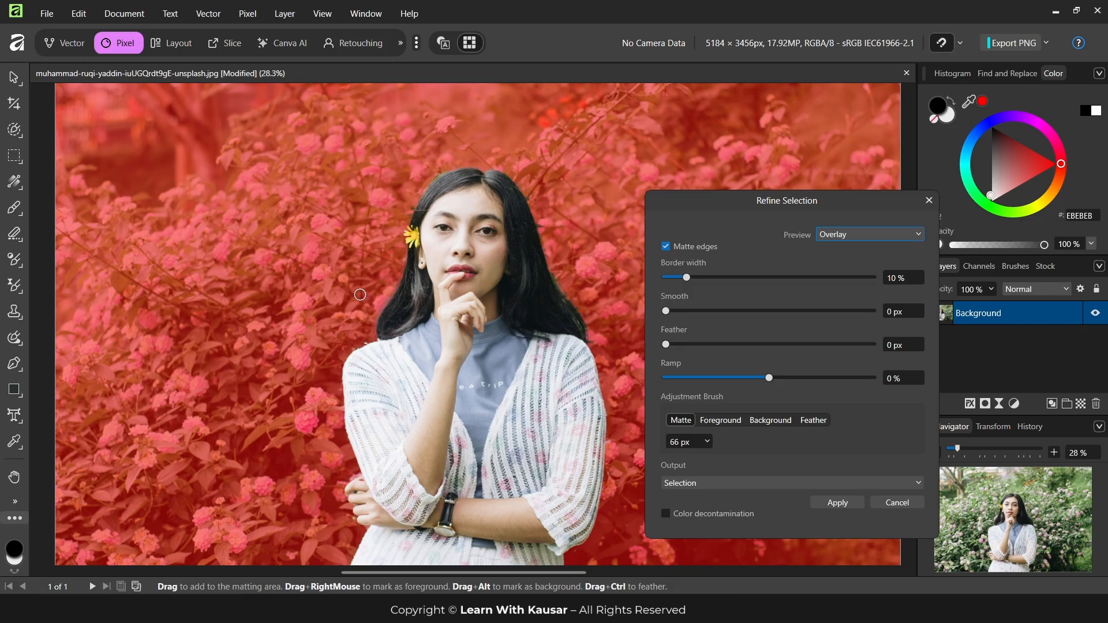
{"action": "key", "text": "bracketright"}
{"action": "key", "text": "bracketright"}
{"action": "key", "text": "bracketright"}
Paint the Matte brush along the shoulder and hair edge on the yellow-flower side, up to the crown
{"action": "scroll", "coordinate": [389, 305], "scroll_direction": "up", "scroll_amount": 4}
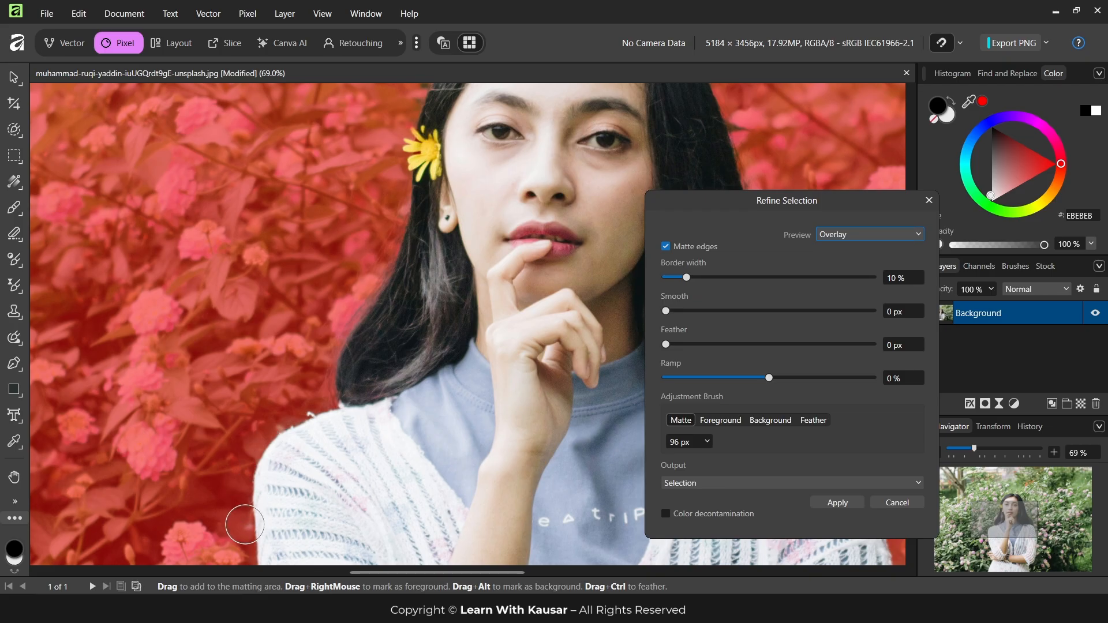
{"action": "mouse_move", "coordinate": [244, 524]}
{"action": "left_mouse_down"}
{"action": "mouse_move", "coordinate": [254, 450]}
{"action": "mouse_move", "coordinate": [337, 401]}
{"action": "mouse_move", "coordinate": [405, 221]}
{"action": "left_mouse_up"}
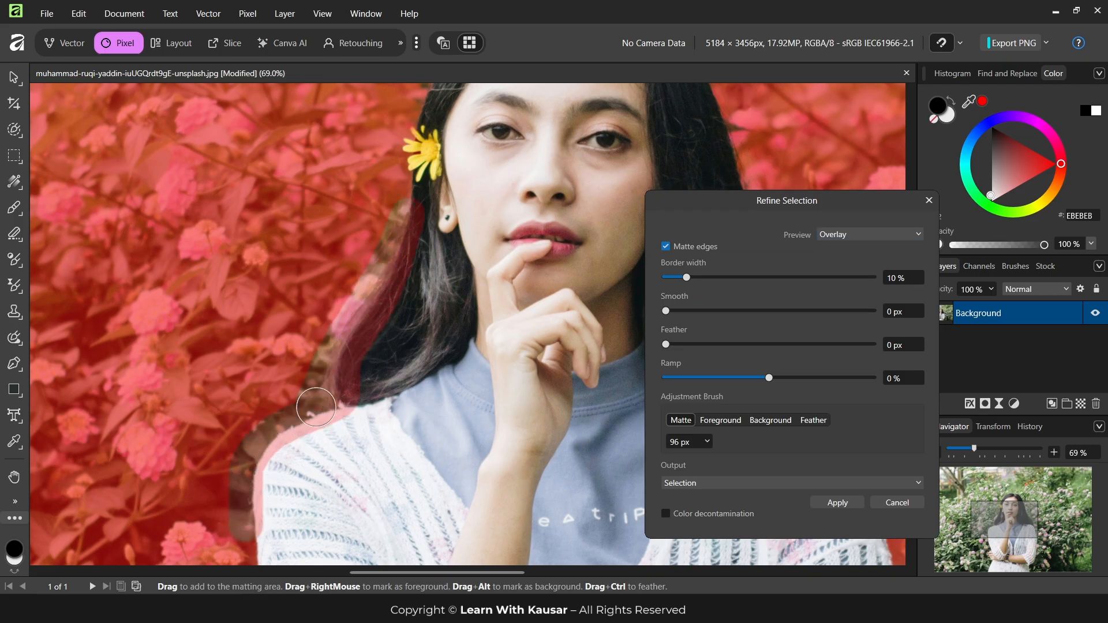
{"action": "scroll", "coordinate": [403, 343], "scroll_direction": "up", "scroll_amount": 3}
{"action": "scroll", "coordinate": [425, 380], "scroll_direction": "up", "scroll_amount": 2}
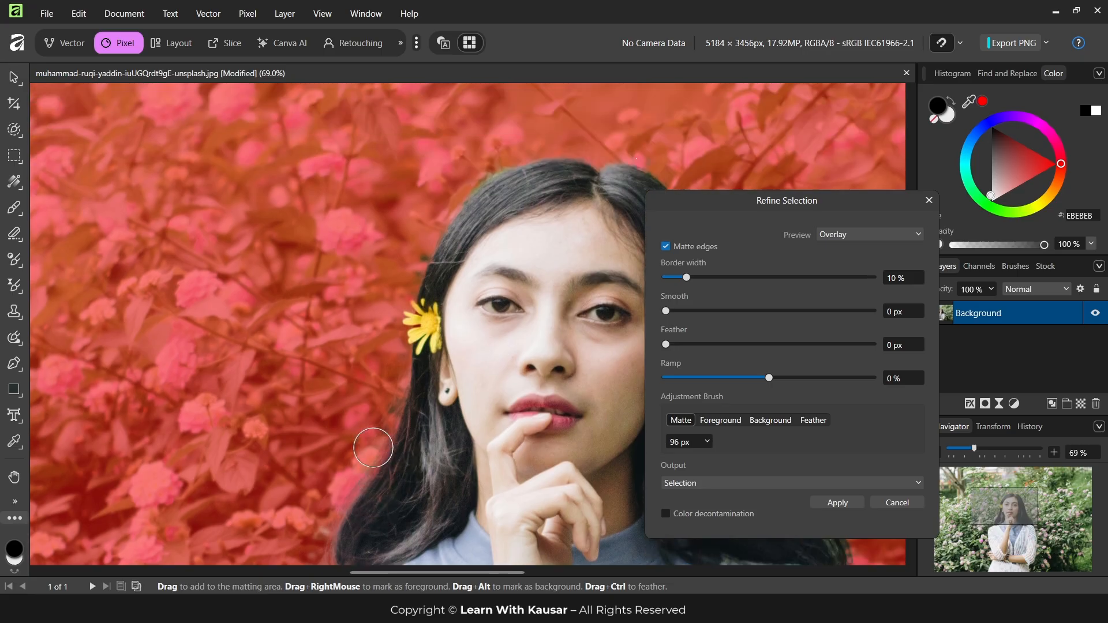
{"action": "mouse_move", "coordinate": [364, 479]}
{"action": "left_mouse_down"}
{"action": "mouse_move", "coordinate": [444, 218]}
{"action": "mouse_move", "coordinate": [472, 189]}
{"action": "mouse_move", "coordinate": [531, 165]}
{"action": "mouse_move", "coordinate": [635, 168]}
{"action": "left_mouse_up"}
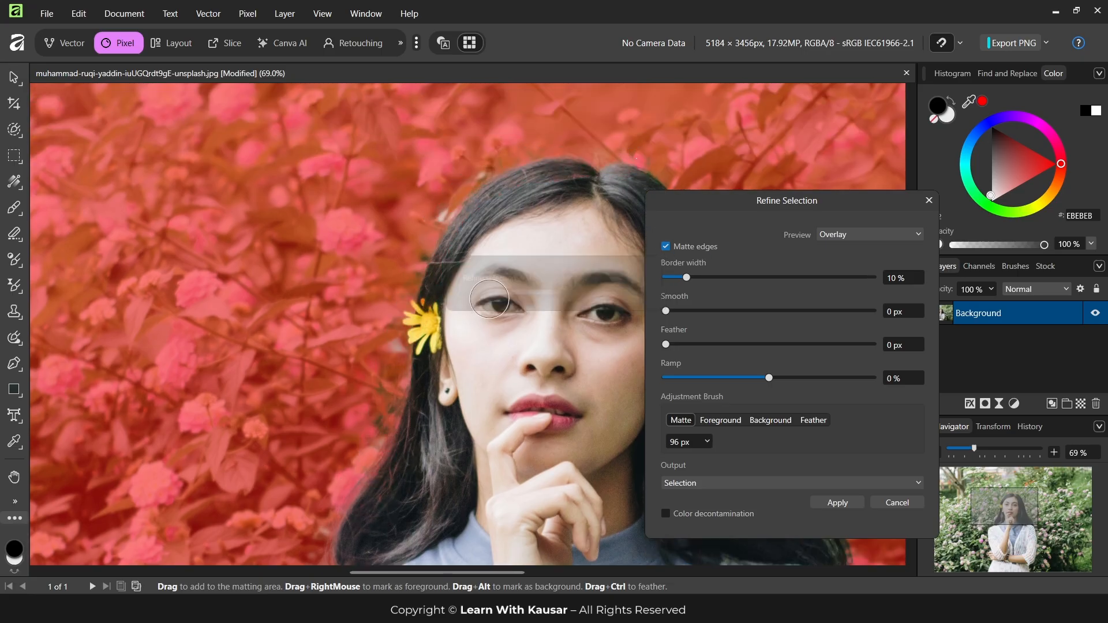
Paint the Matte brush from the crown down the opposite hair edge and along the shoulder and sleeve
{"action": "left_click_drag", "start_coordinate": [436, 571], "coordinate": [526, 571]}
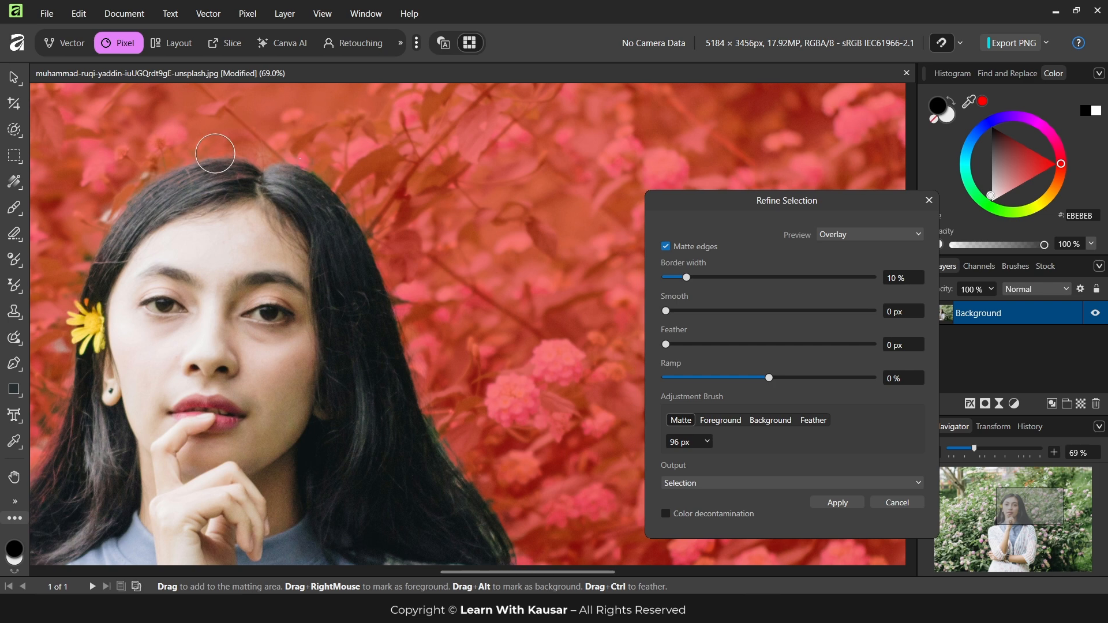
{"action": "mouse_move", "coordinate": [193, 148]}
{"action": "left_mouse_down"}
{"action": "mouse_move", "coordinate": [291, 154]}
{"action": "mouse_move", "coordinate": [328, 190]}
{"action": "mouse_move", "coordinate": [362, 250]}
{"action": "mouse_move", "coordinate": [410, 391]}
{"action": "mouse_move", "coordinate": [381, 249]}
{"action": "mouse_move", "coordinate": [416, 405]}
{"action": "mouse_move", "coordinate": [453, 485]}
{"action": "mouse_move", "coordinate": [433, 457]}
{"action": "mouse_move", "coordinate": [472, 496]}
{"action": "mouse_move", "coordinate": [505, 562]}
{"action": "left_mouse_up"}
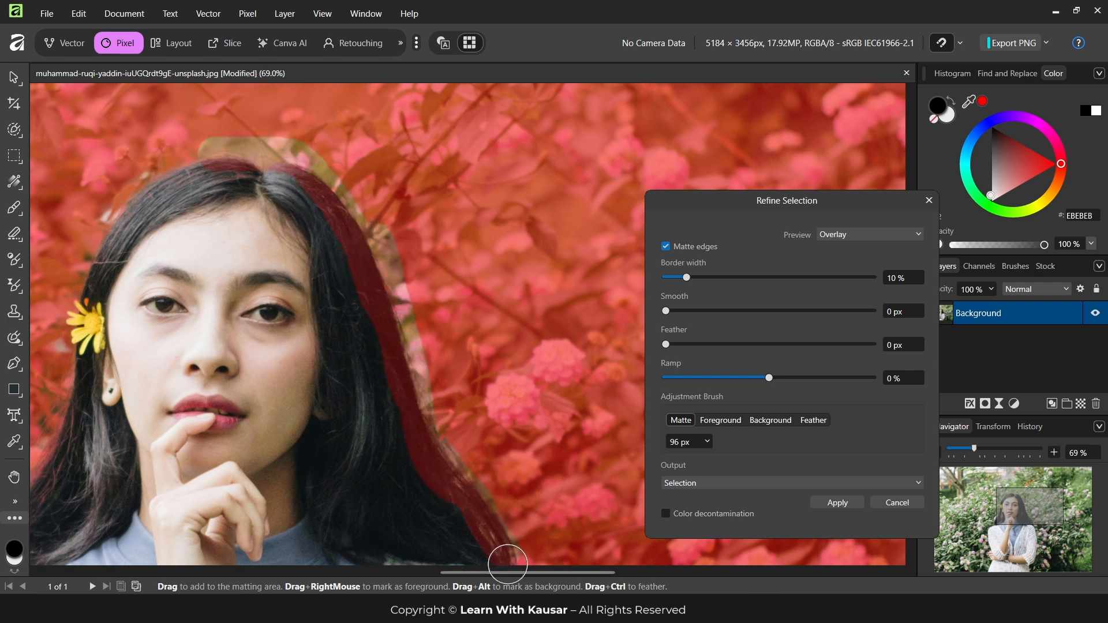
{"action": "scroll", "coordinate": [502, 519], "scroll_direction": "down", "scroll_amount": 1}
{"action": "scroll", "coordinate": [499, 391], "scroll_direction": "down", "scroll_amount": 6}
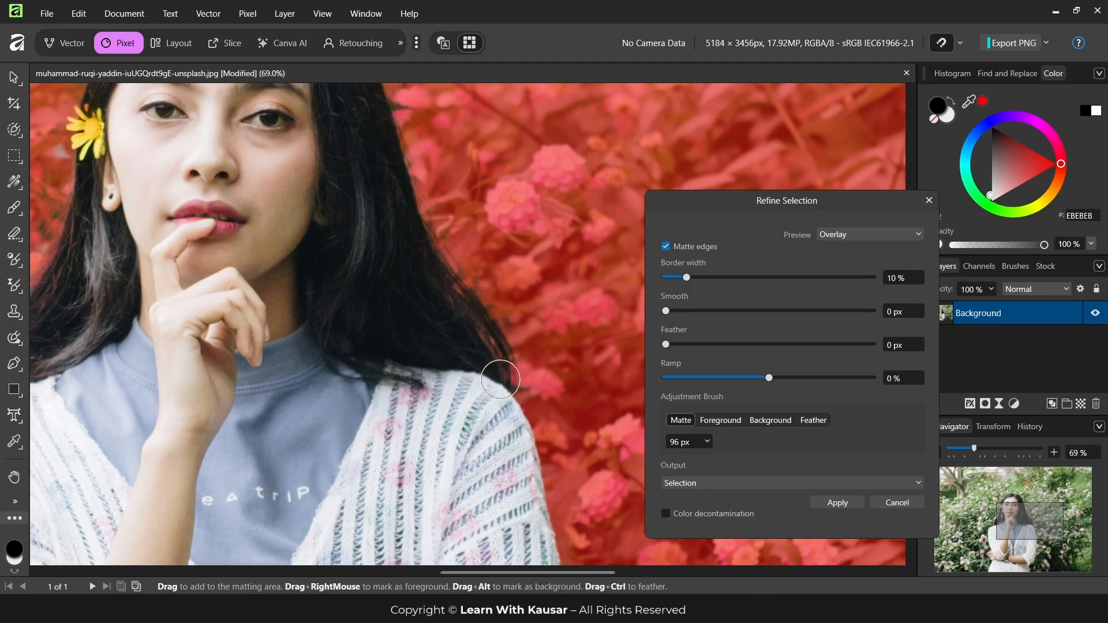
{"action": "mouse_move", "coordinate": [513, 233]}
{"action": "left_mouse_down"}
{"action": "mouse_move", "coordinate": [552, 460]}
{"action": "mouse_move", "coordinate": [545, 563]}
{"action": "left_mouse_up"}
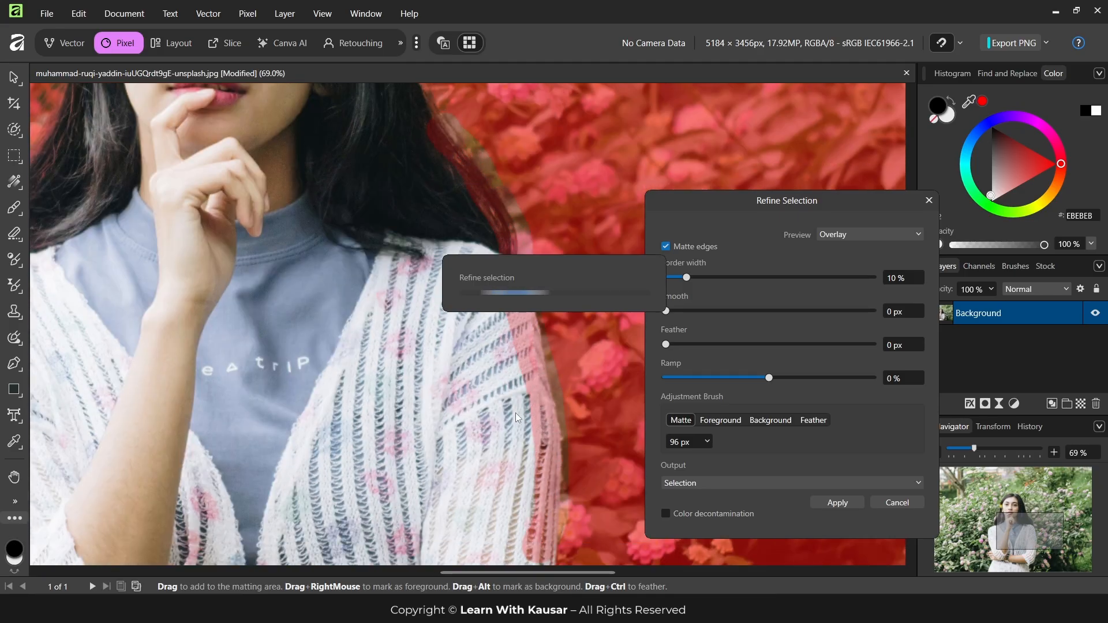
Set the refinement preview to White matte and check the cutout edges around the hair and shoulders
{"action": "scroll", "coordinate": [427, 375], "scroll_direction": "down", "scroll_amount": 5}
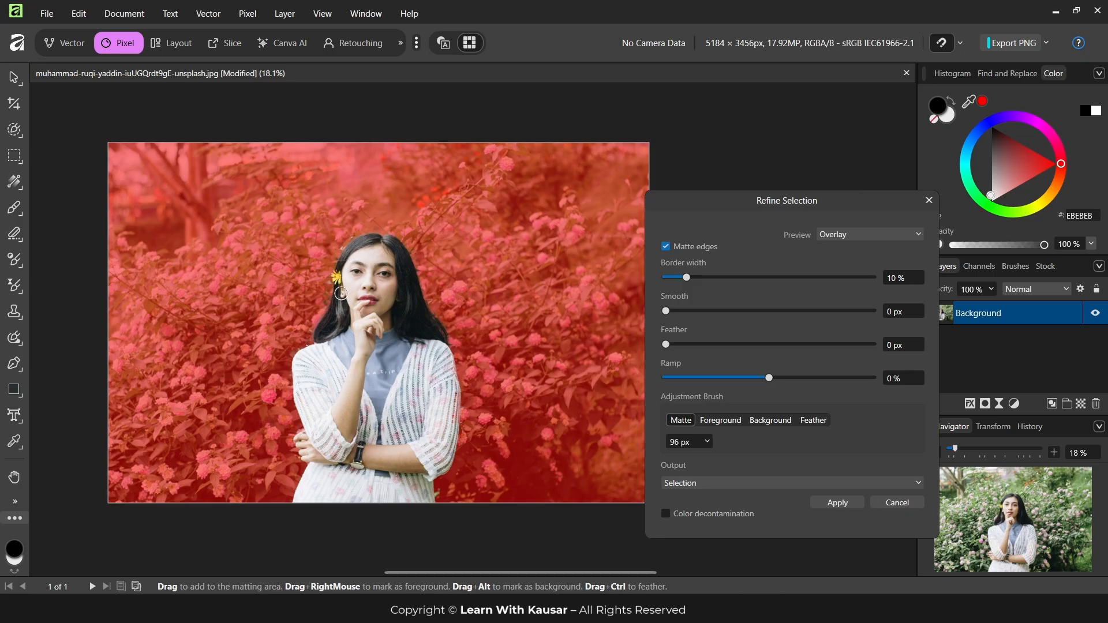
{"action": "scroll", "coordinate": [340, 291], "scroll_direction": "up", "scroll_amount": 4}
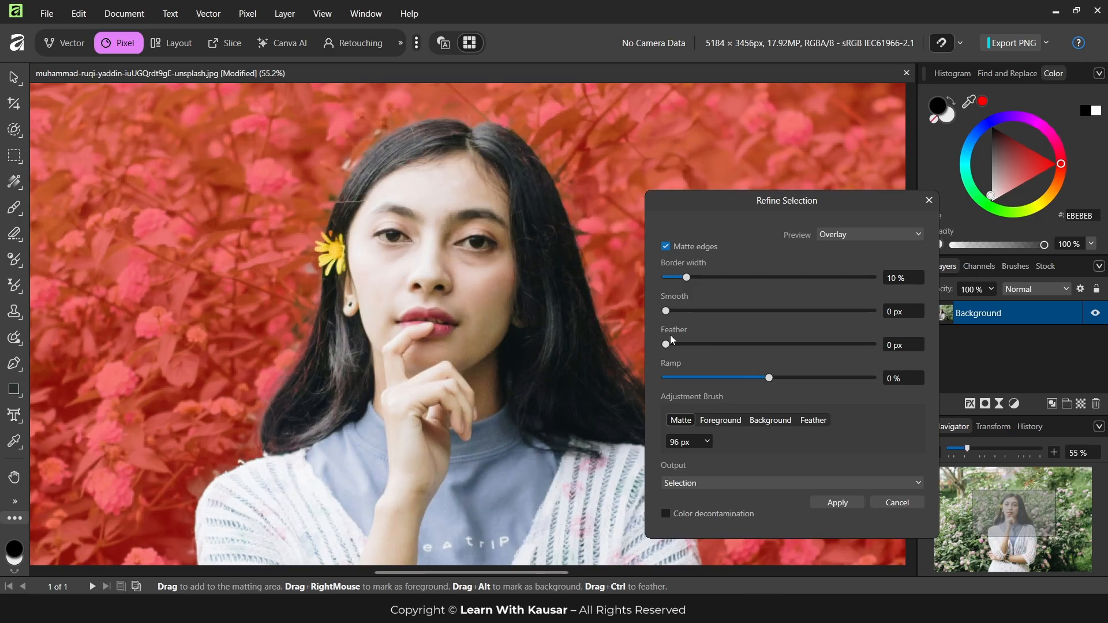
{"action": "left_click", "coordinate": [842, 234]}
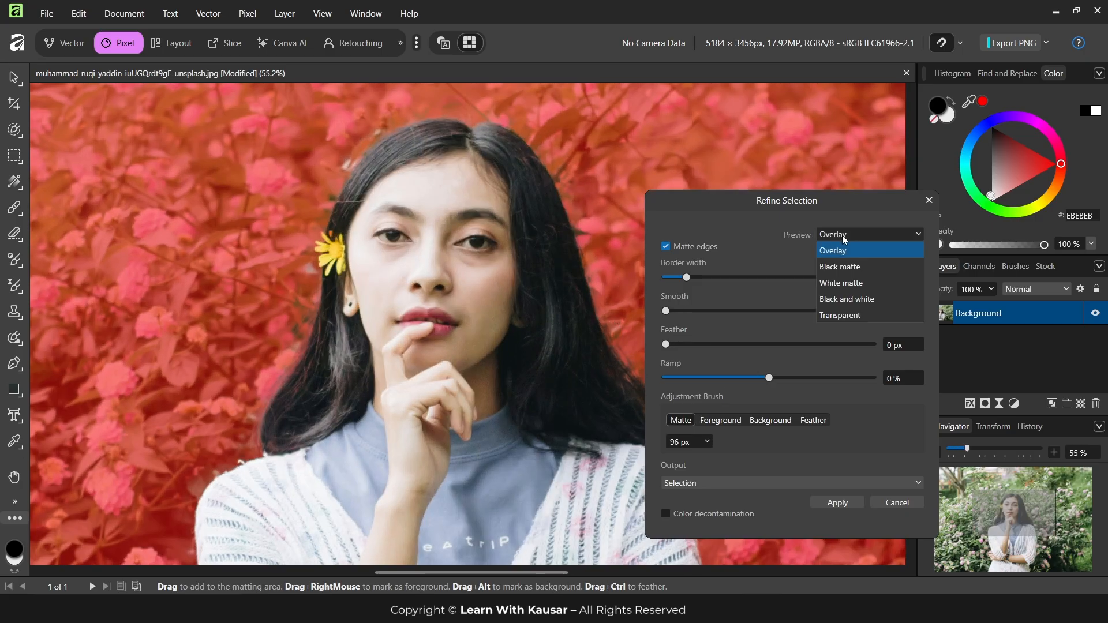
{"action": "left_click", "coordinate": [840, 283]}
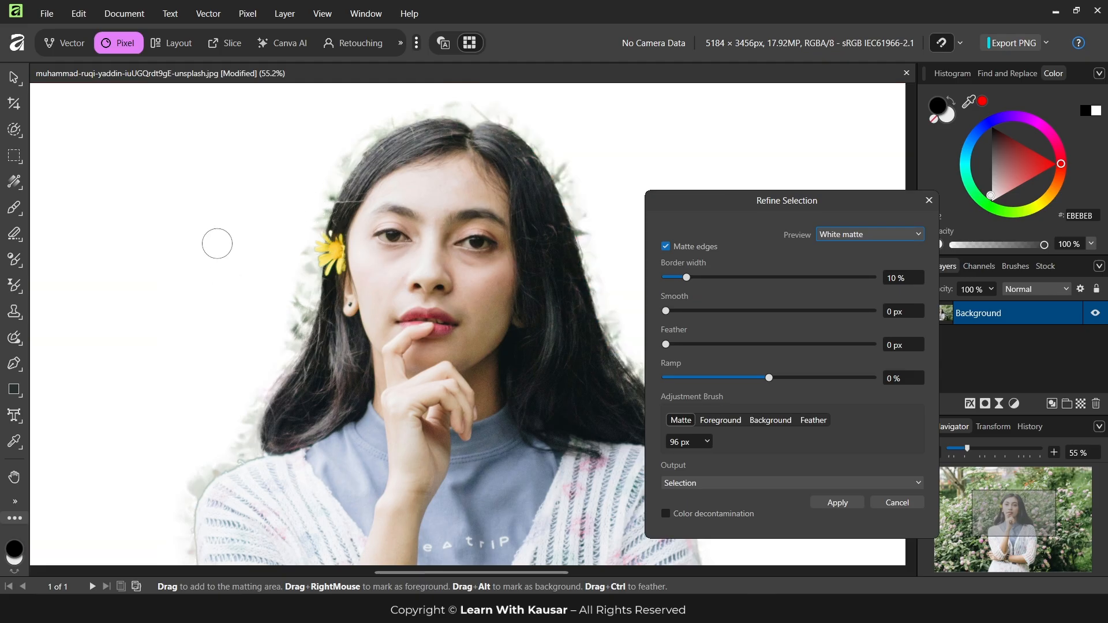
{"action": "scroll", "coordinate": [438, 308], "scroll_direction": "down", "scroll_amount": 2}
{"action": "scroll", "coordinate": [461, 288], "scroll_direction": "up", "scroll_amount": 3}
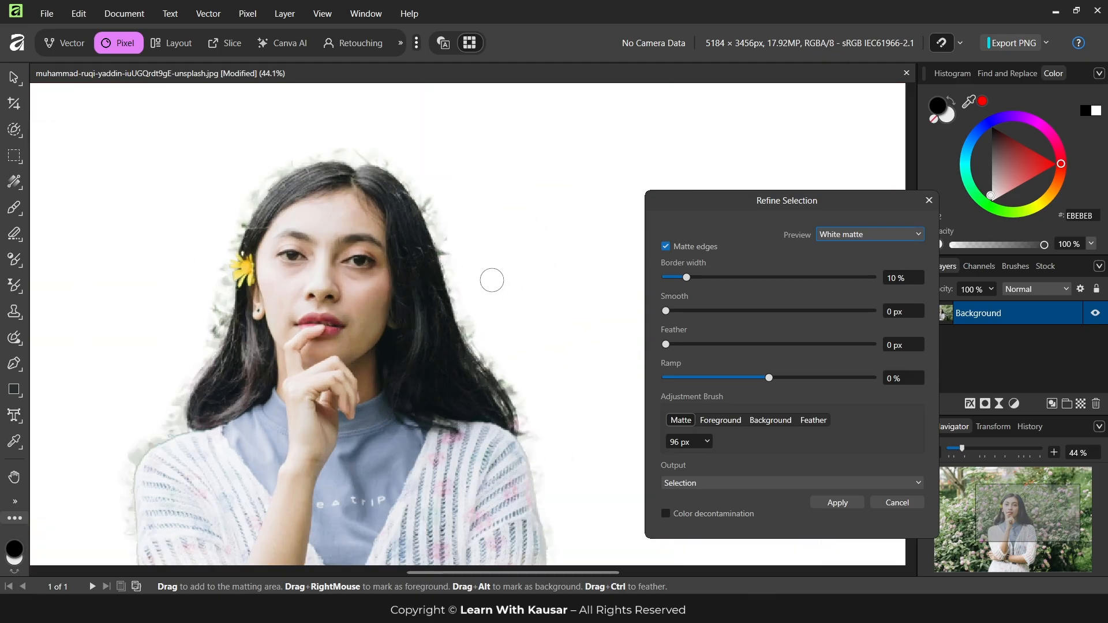
{"action": "scroll", "coordinate": [151, 416], "scroll_direction": "up", "scroll_amount": 1}
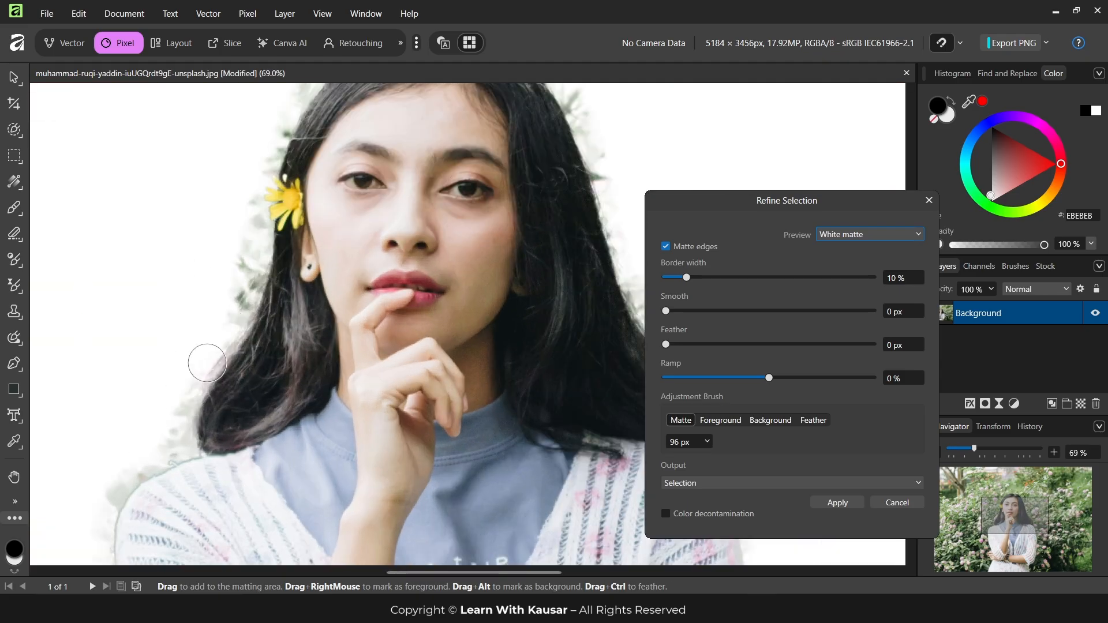
{"action": "scroll", "coordinate": [226, 316], "scroll_direction": "up", "scroll_amount": 1}
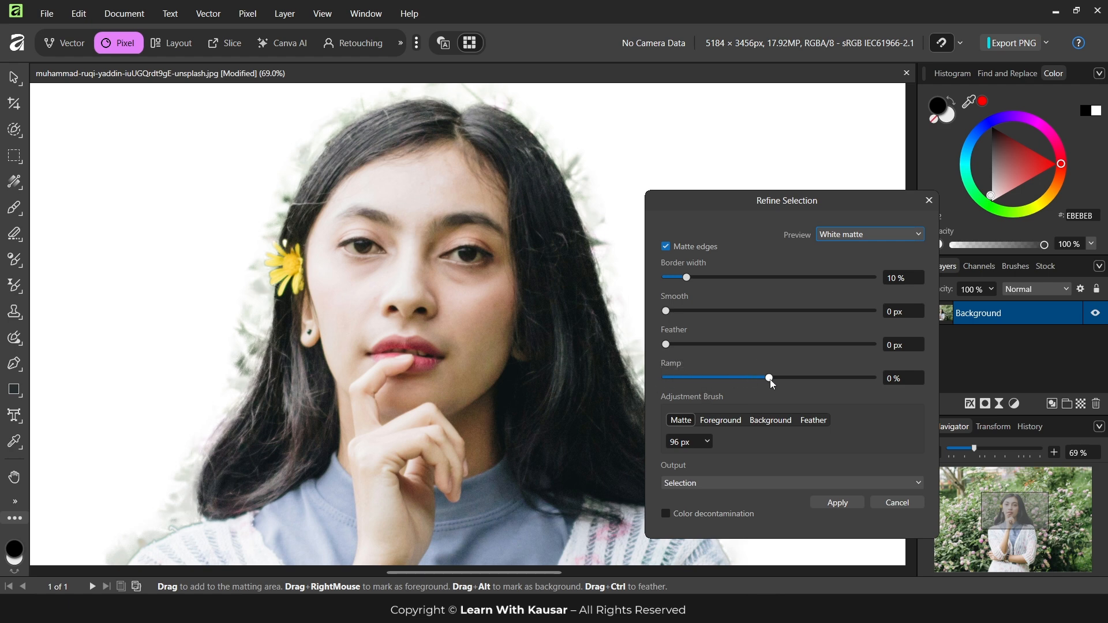
Set the selection refinement's Ramp to -48% to tighten the cutout edge
{"action": "left_click_drag", "start_coordinate": [769, 378], "coordinate": [750, 378]}
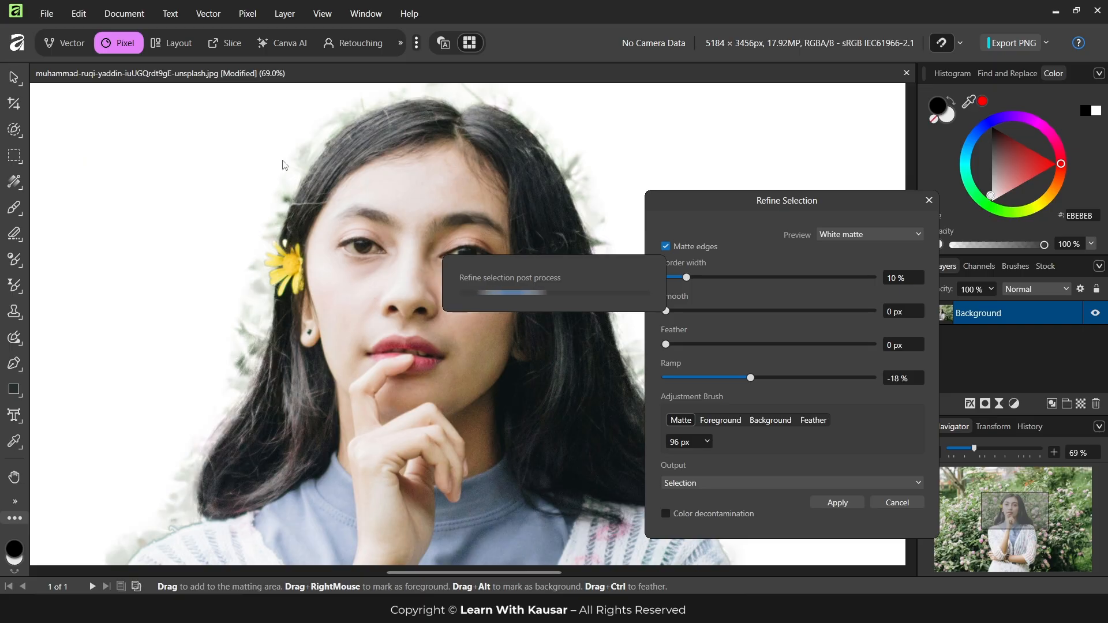
{"action": "left_click", "coordinate": [720, 379]}
{"action": "scroll", "coordinate": [569, 455], "scroll_direction": "down", "scroll_amount": 3}
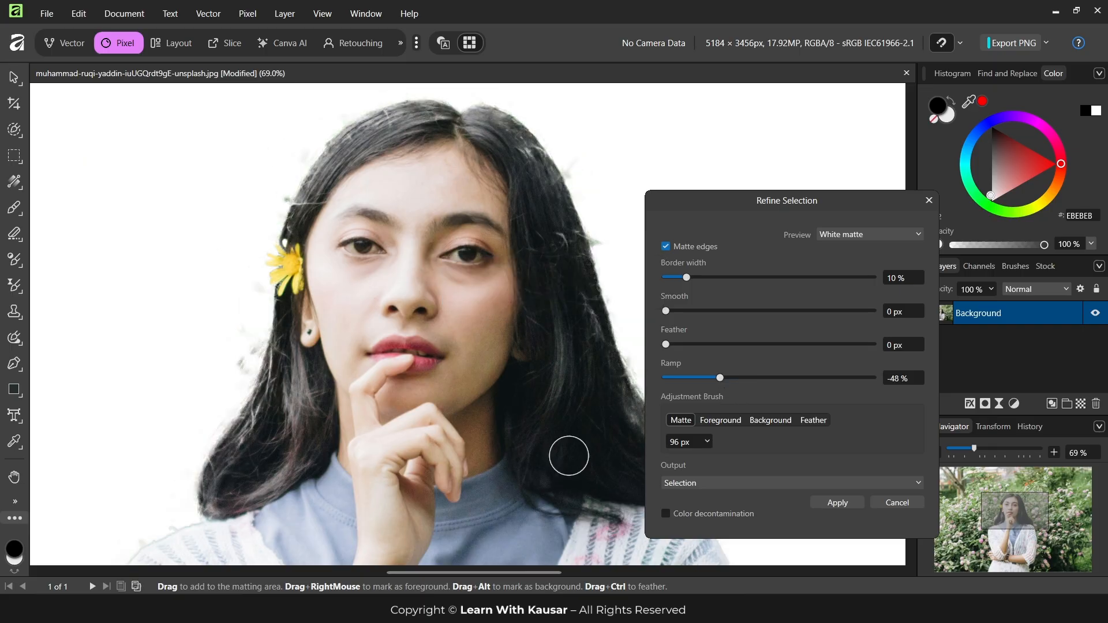
{"action": "scroll", "coordinate": [444, 423], "scroll_direction": "down", "scroll_amount": 2}
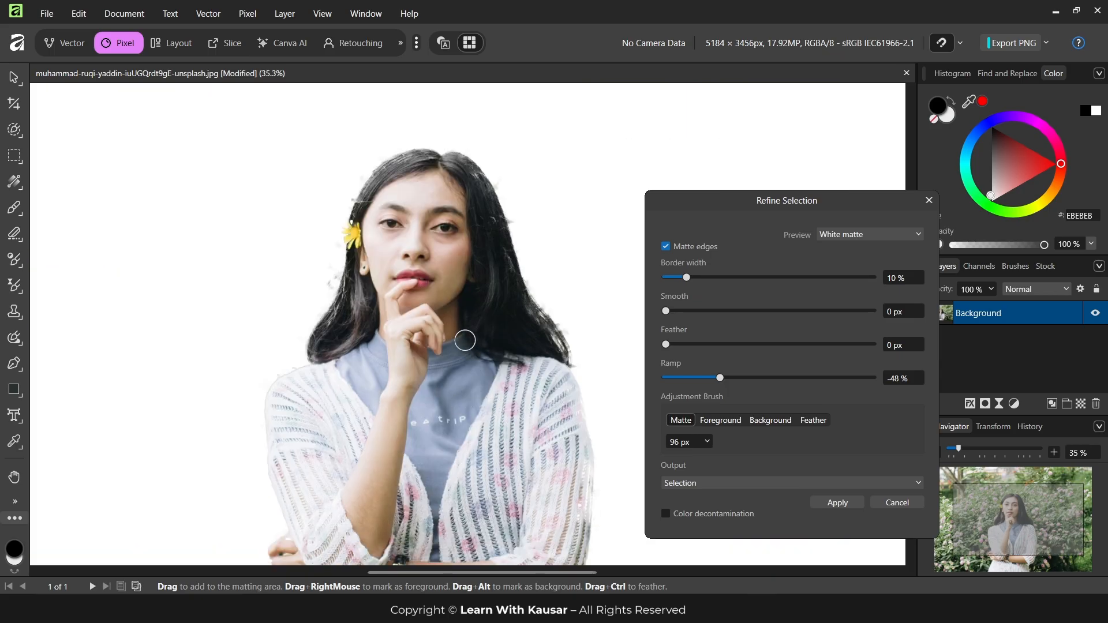
Set the selection refinement's Feather to 20.4 px and check the softened hair edges
{"action": "scroll", "coordinate": [498, 307], "scroll_direction": "up", "scroll_amount": 2}
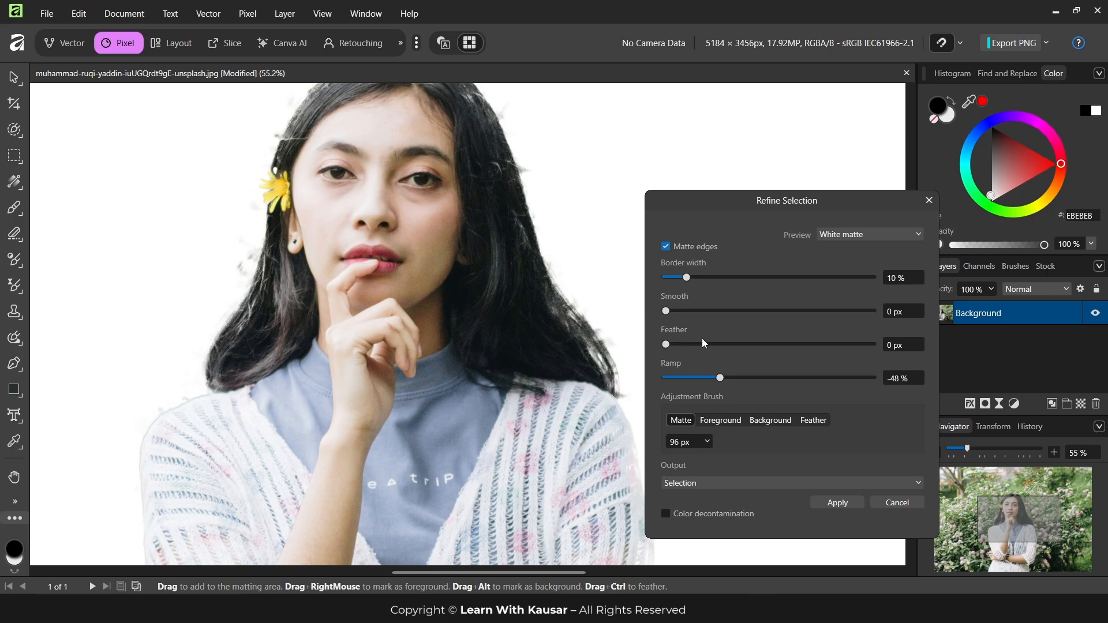
{"action": "left_click_drag", "start_coordinate": [711, 344], "coordinate": [708, 345]}
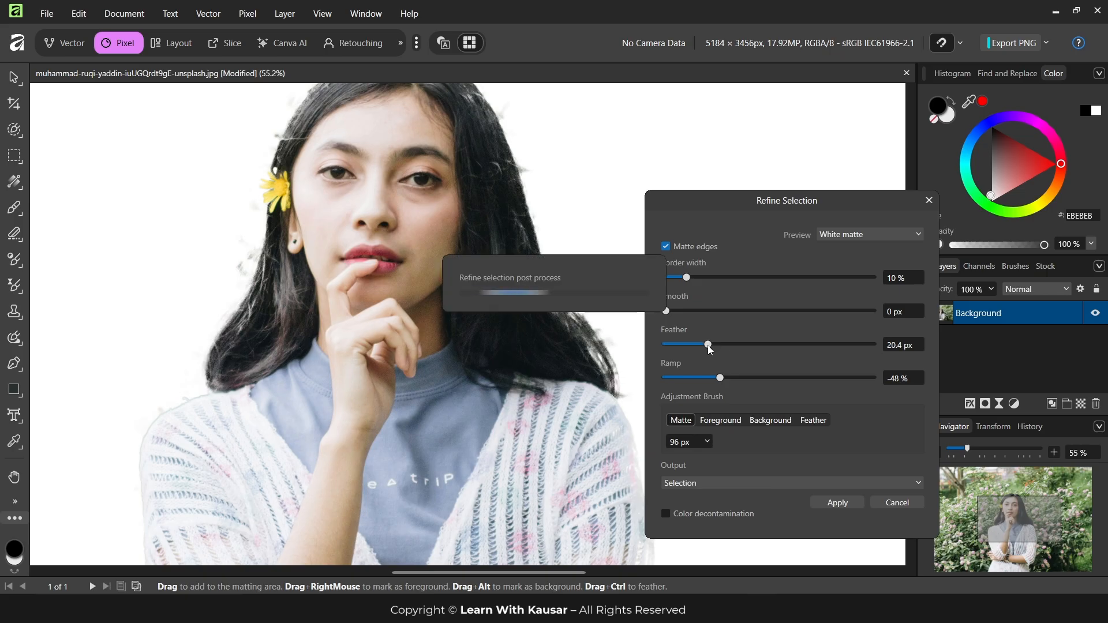
{"action": "scroll", "coordinate": [476, 417], "scroll_direction": "up", "scroll_amount": 1}
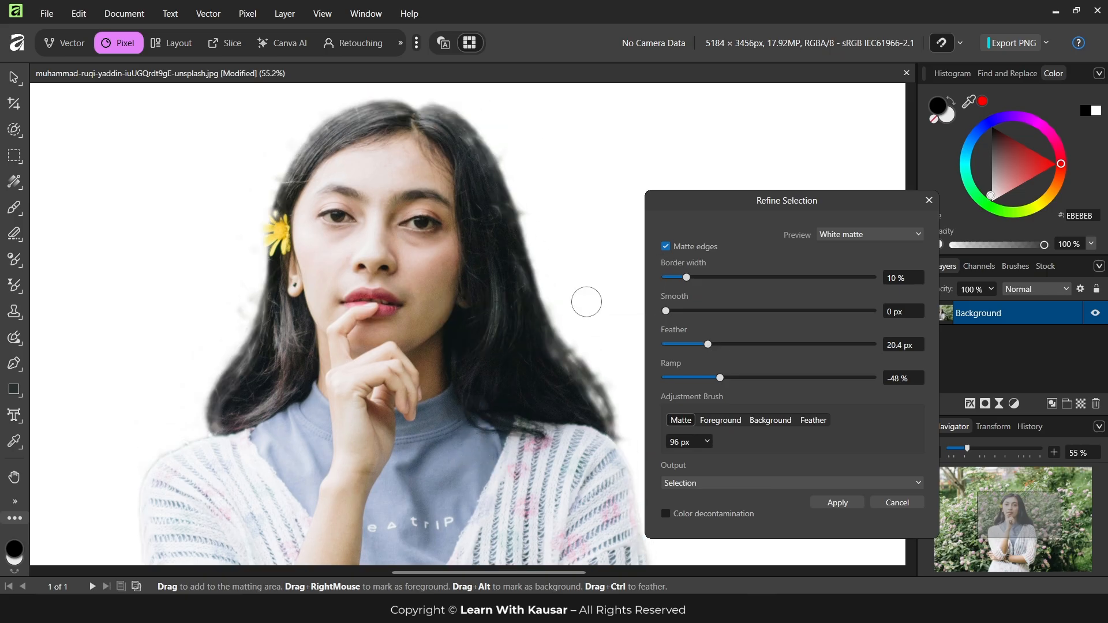
{"action": "scroll", "coordinate": [246, 416], "scroll_direction": "down", "scroll_amount": 1}
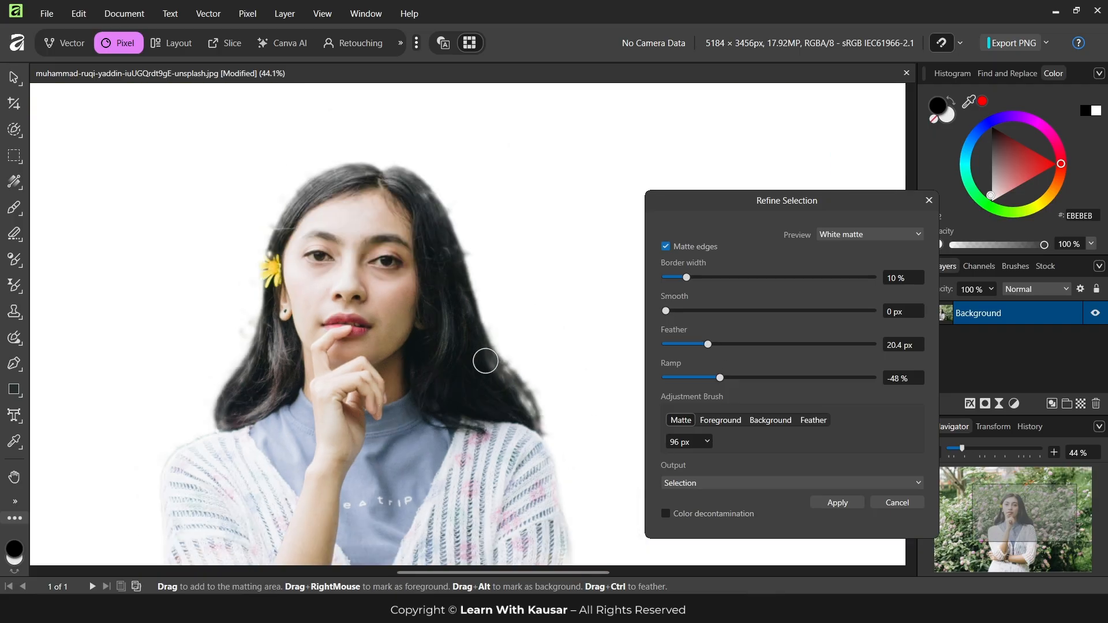
Set the selection refinement's Smooth to 20.4 px and review the cutout from hair to folded arms
{"action": "left_click_drag", "start_coordinate": [666, 311], "coordinate": [709, 310]}
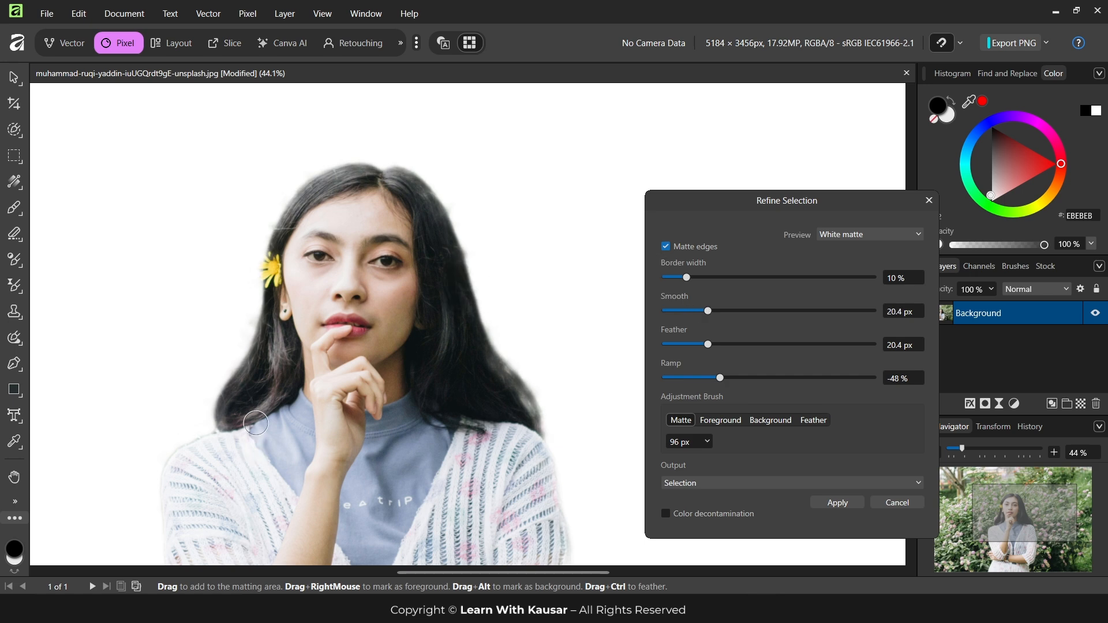
{"action": "scroll", "coordinate": [253, 423], "scroll_direction": "up", "scroll_amount": 3}
{"action": "scroll", "coordinate": [298, 418], "scroll_direction": "down", "scroll_amount": 4}
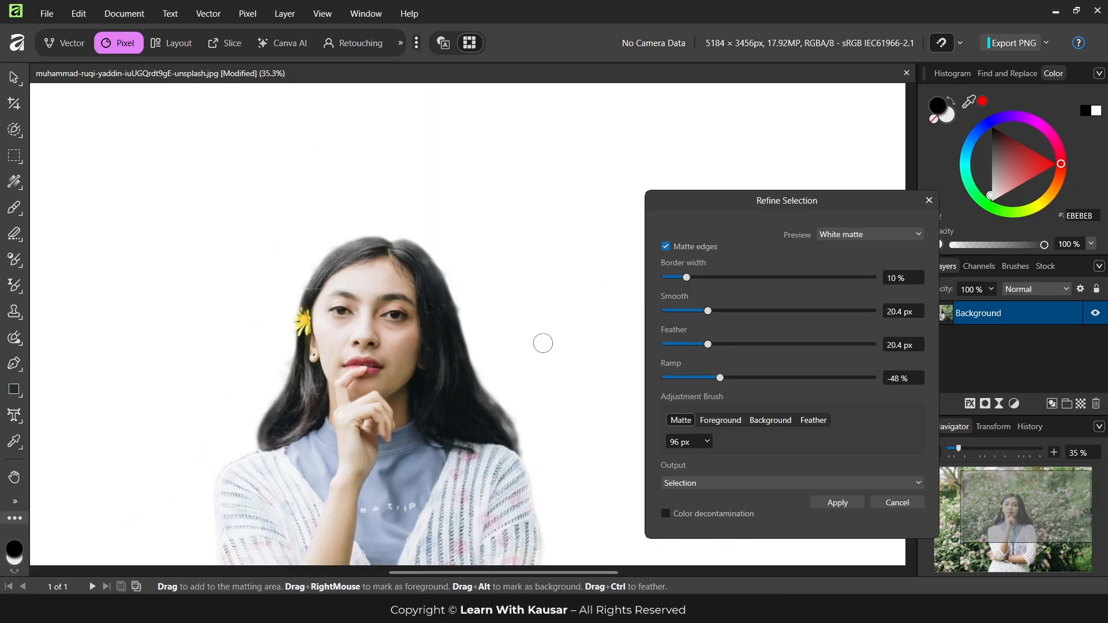
{"action": "scroll", "coordinate": [470, 312], "scroll_direction": "down", "scroll_amount": 4}
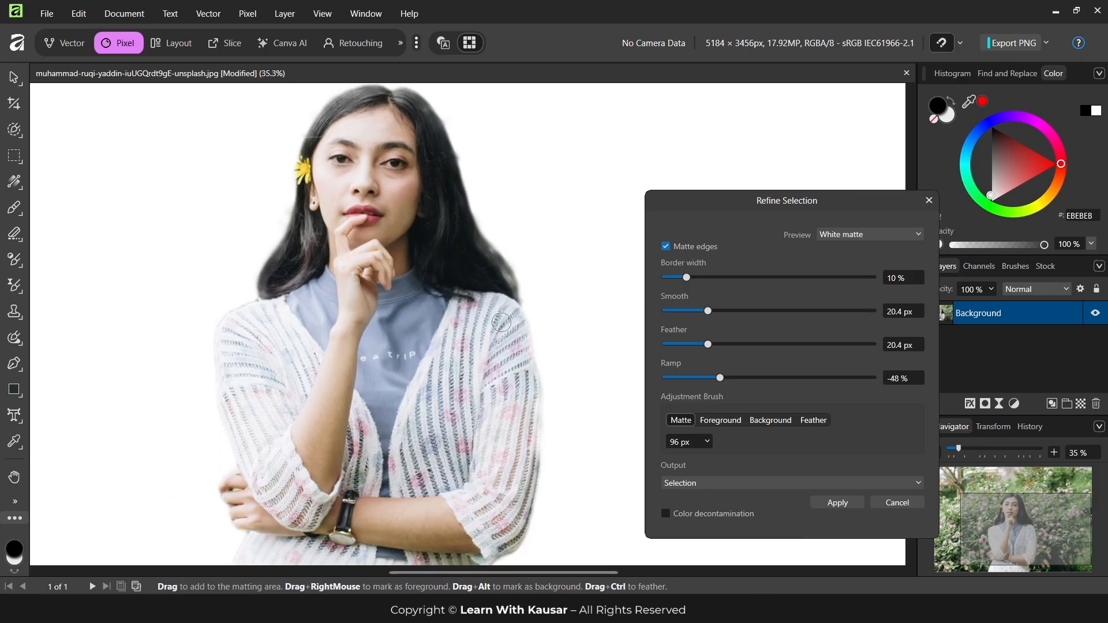
{"action": "scroll", "coordinate": [494, 260], "scroll_direction": "up", "scroll_amount": 2}
{"action": "scroll", "coordinate": [488, 328], "scroll_direction": "up", "scroll_amount": 2}
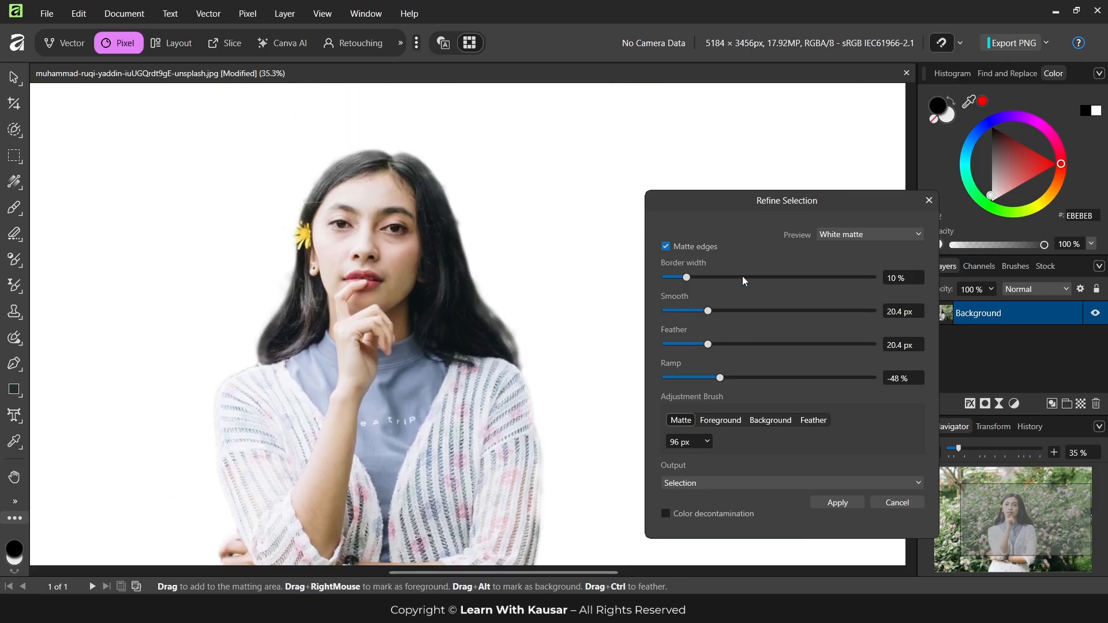
Apply the selection refinement and inspect the selection outline around the hair, shoulders and arms
{"action": "left_click", "coordinate": [837, 503]}
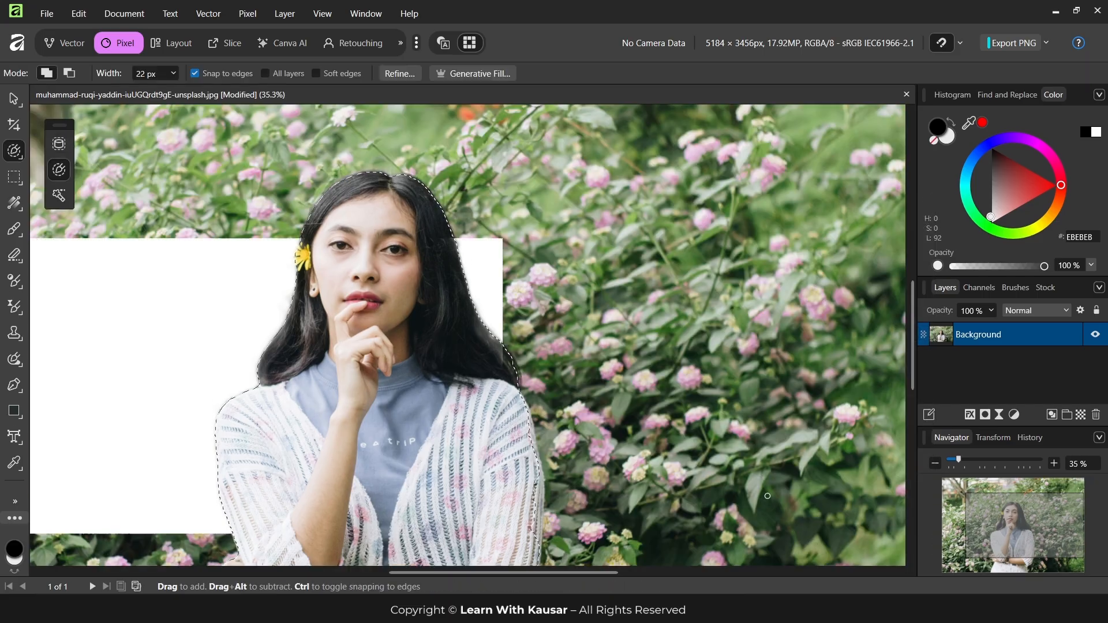
{"action": "scroll", "coordinate": [496, 397], "scroll_direction": "down", "scroll_amount": 2}
{"action": "scroll", "coordinate": [496, 397], "scroll_direction": "up", "scroll_amount": 3}
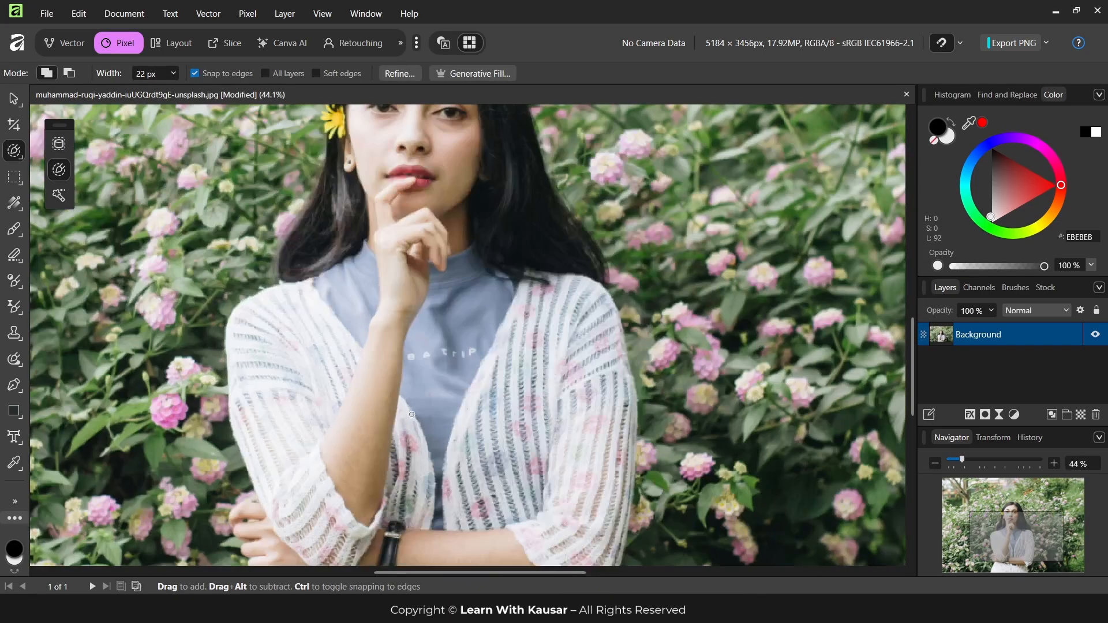
{"action": "scroll", "coordinate": [481, 254], "scroll_direction": "up", "scroll_amount": 1}
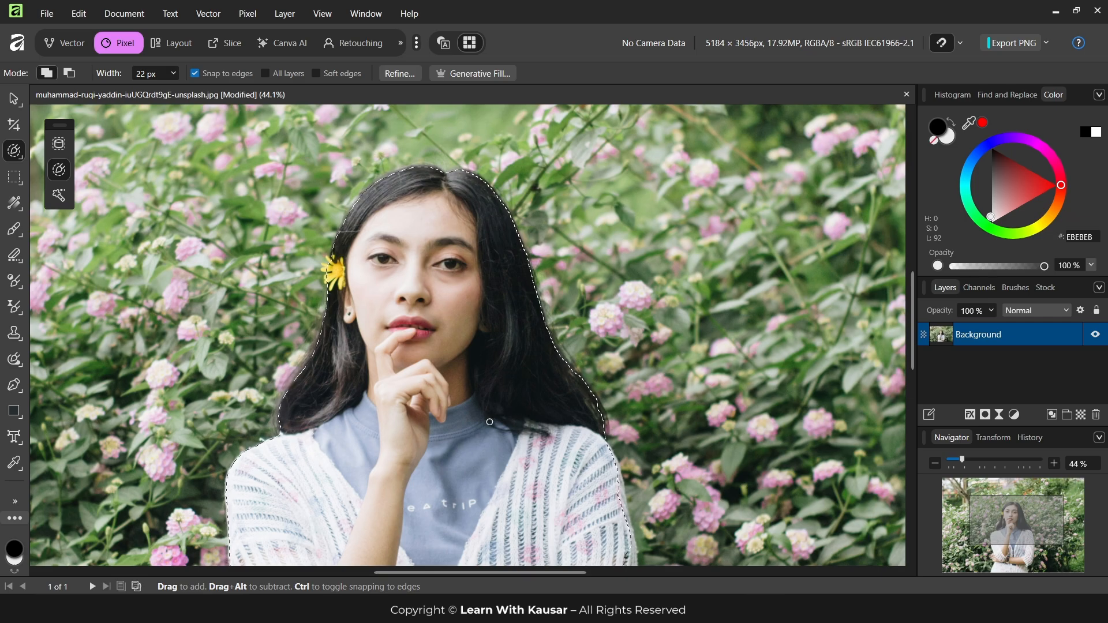
Duplicate the selected woman to a new layer, hide the original photo layer and check the isolated cutout
{"action": "key", "text": "ctrl+j"}
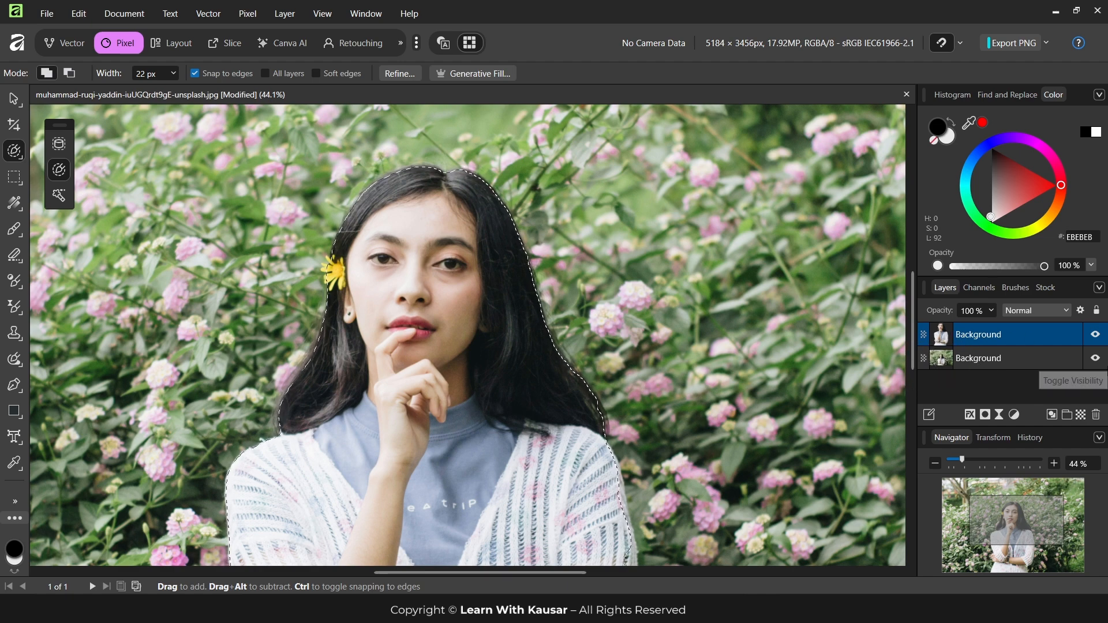
{"action": "left_click", "coordinate": [1096, 359]}
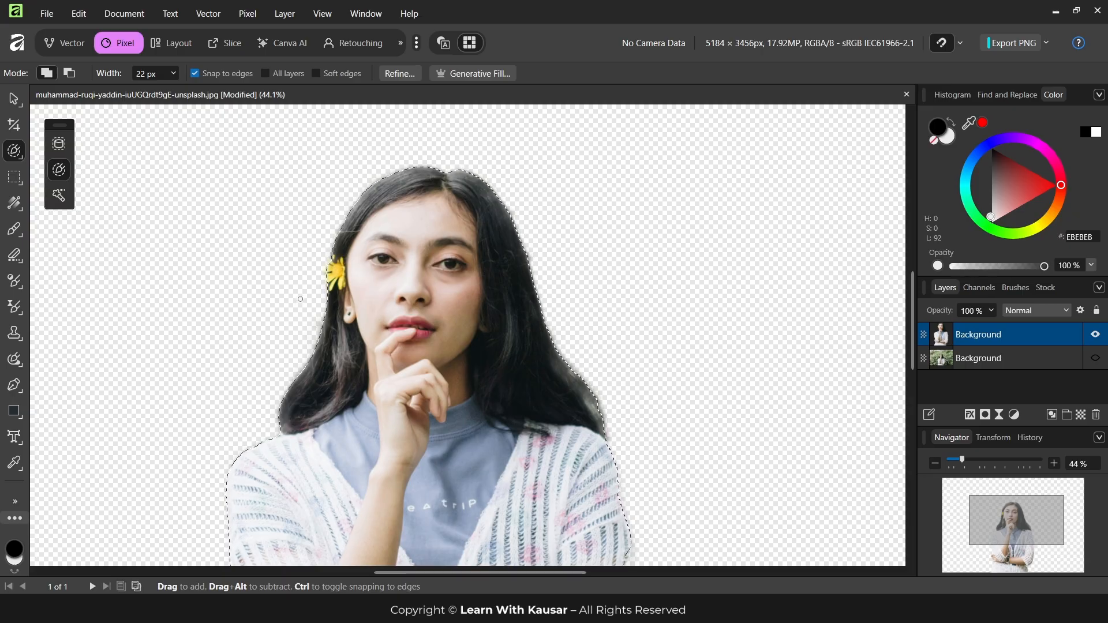
{"action": "scroll", "coordinate": [293, 304], "scroll_direction": "down", "scroll_amount": 3}
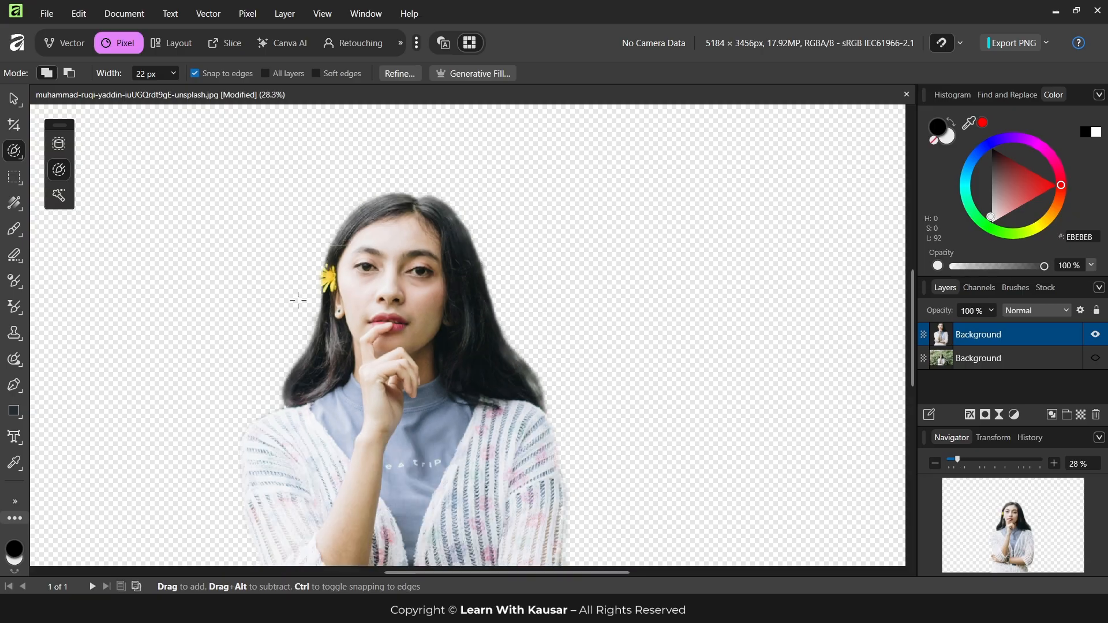
{"action": "scroll", "coordinate": [298, 252], "scroll_direction": "up", "scroll_amount": 3}
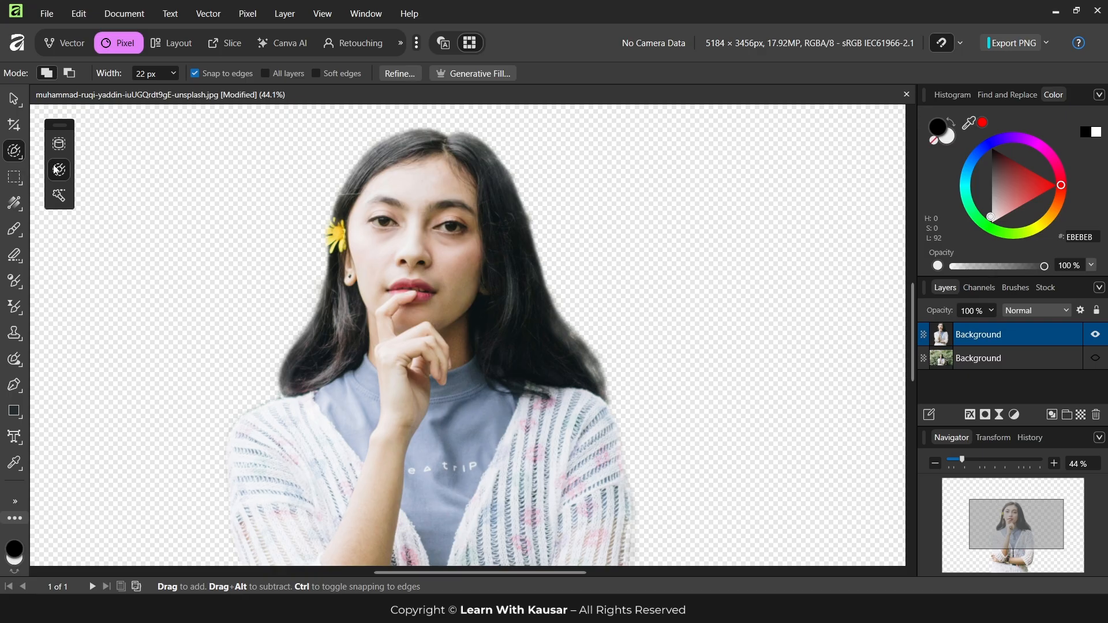
Restore the document to the single visible original photo layer, discarding the cutout copy and its selection
{"action": "left_click", "coordinate": [13, 151]}
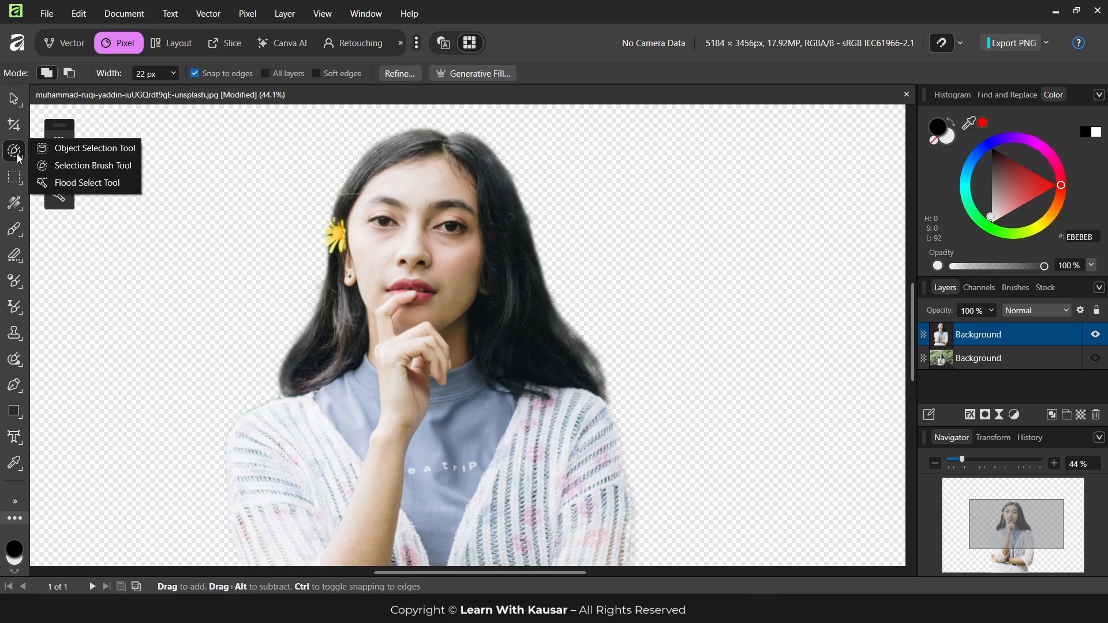
{"action": "left_click", "coordinate": [98, 147]}
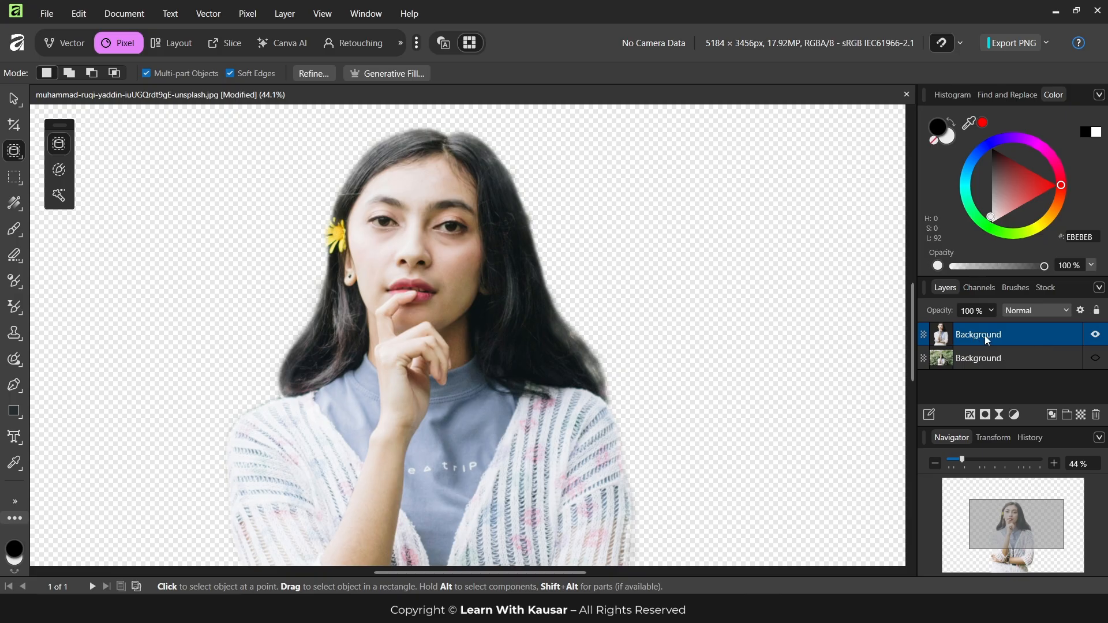
{"action": "left_click", "coordinate": [1095, 358]}
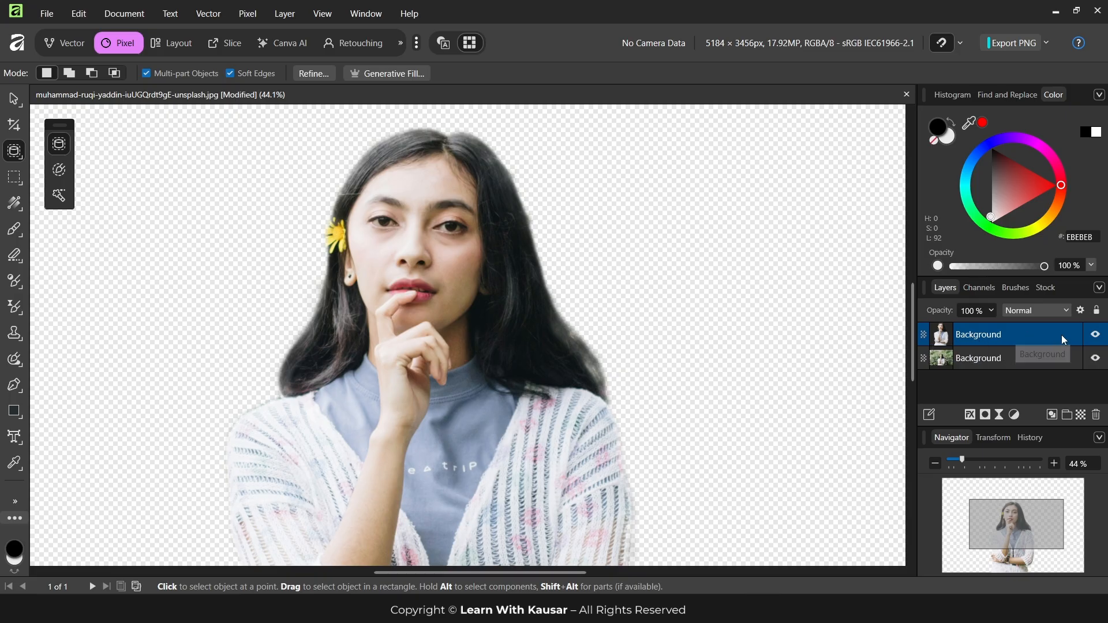
{"action": "left_click", "coordinate": [1062, 335]}
{"action": "left_click", "coordinate": [1078, 393]}
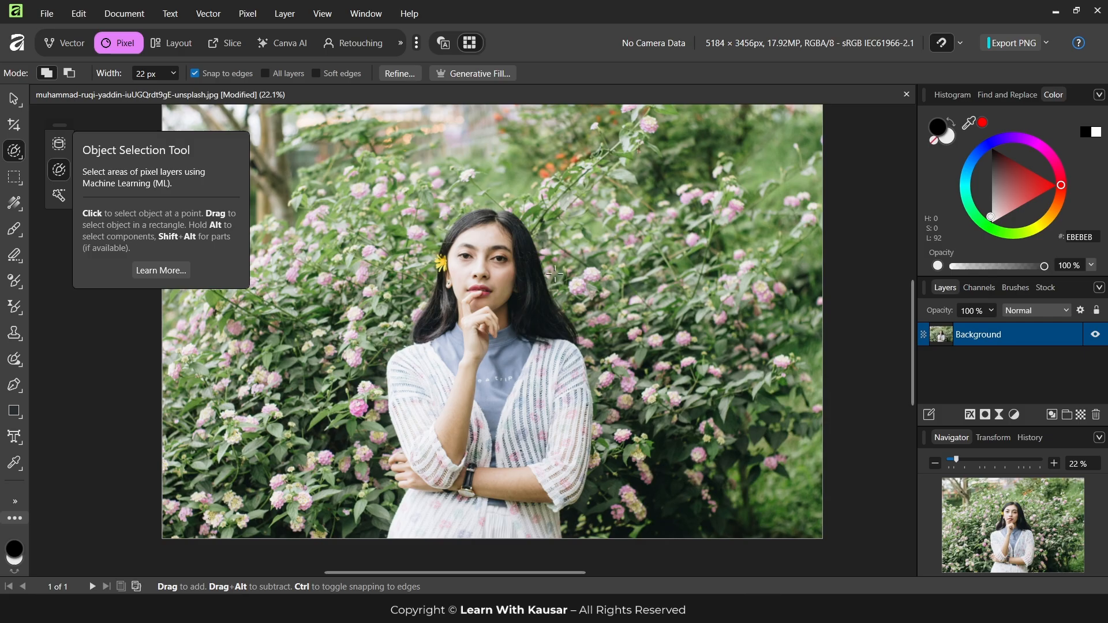
Select the whole woman with the Object Selection Tool and check the outline from hair to folded arms
{"action": "left_click", "coordinate": [60, 145]}
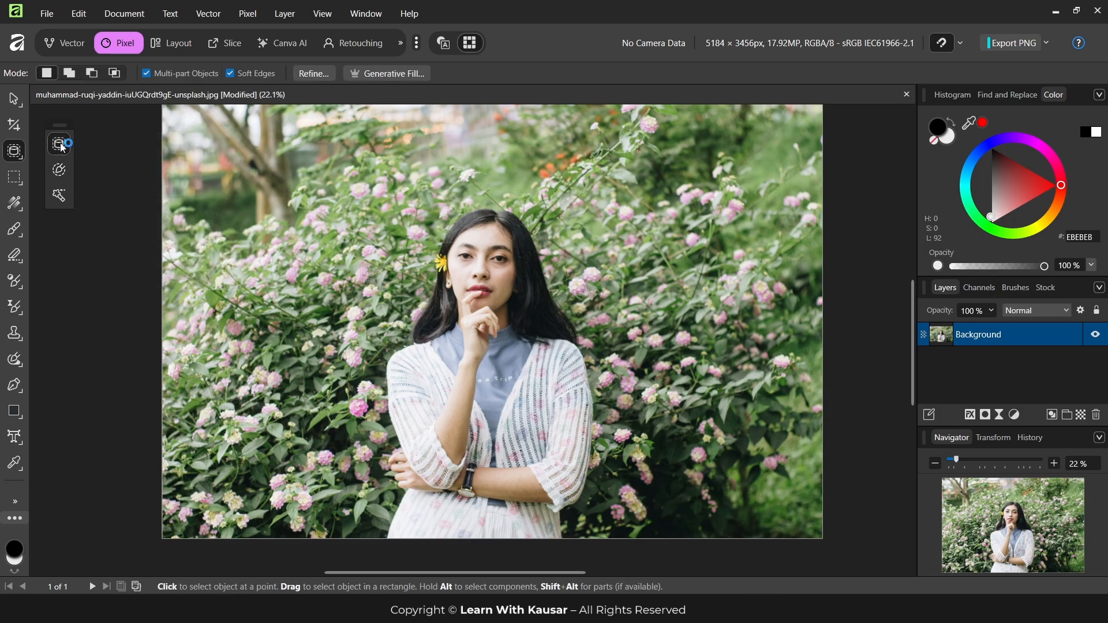
{"action": "left_click", "coordinate": [470, 256]}
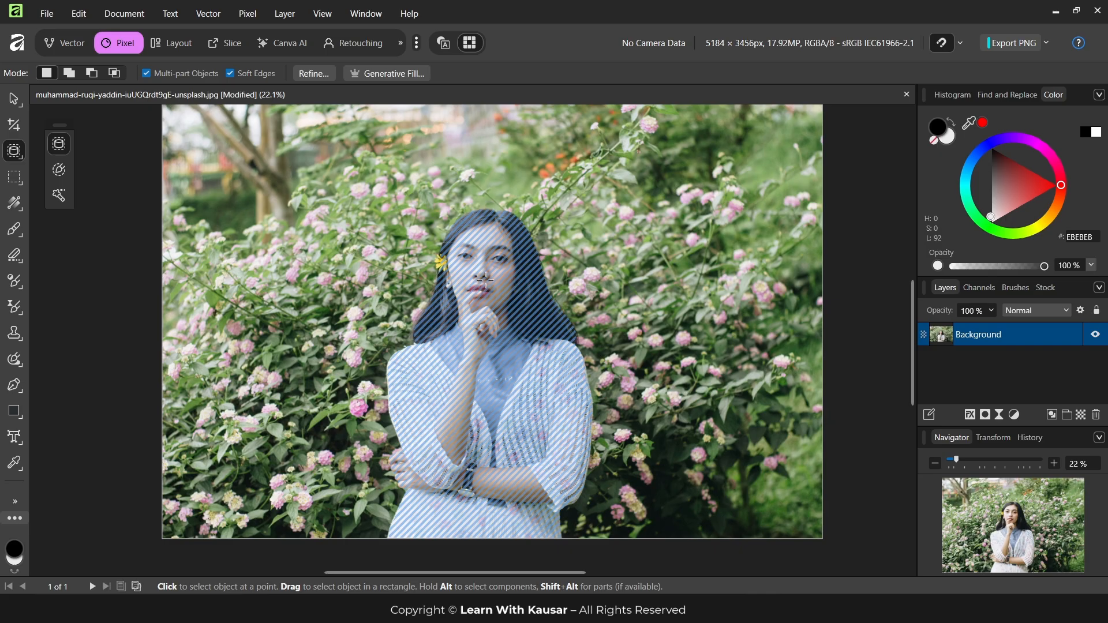
{"action": "left_click", "coordinate": [485, 279]}
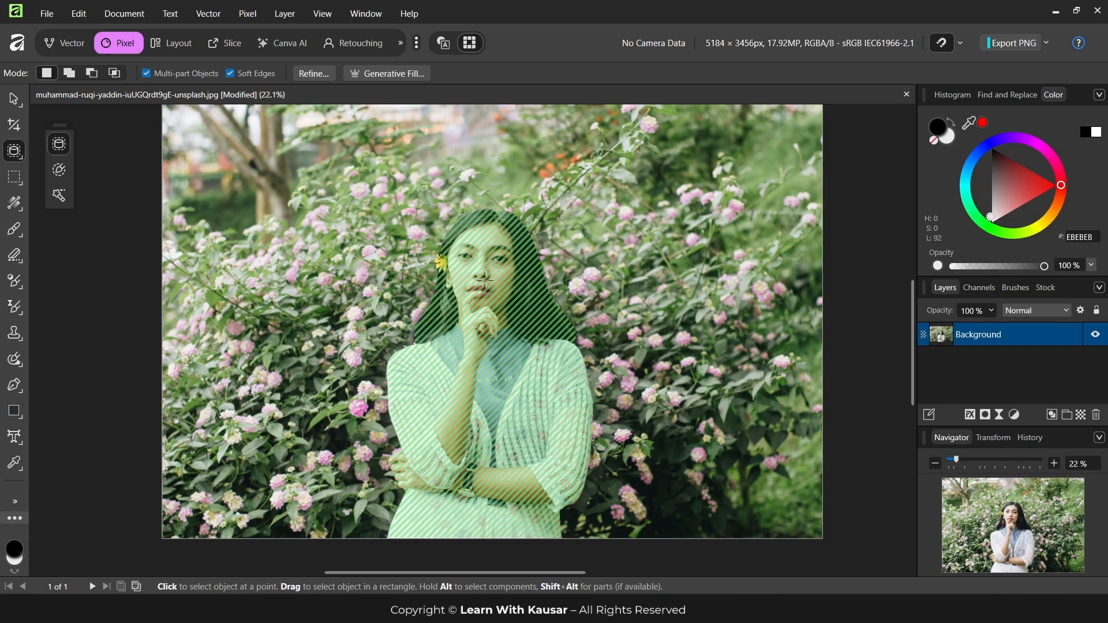
{"action": "left_click", "coordinate": [485, 279]}
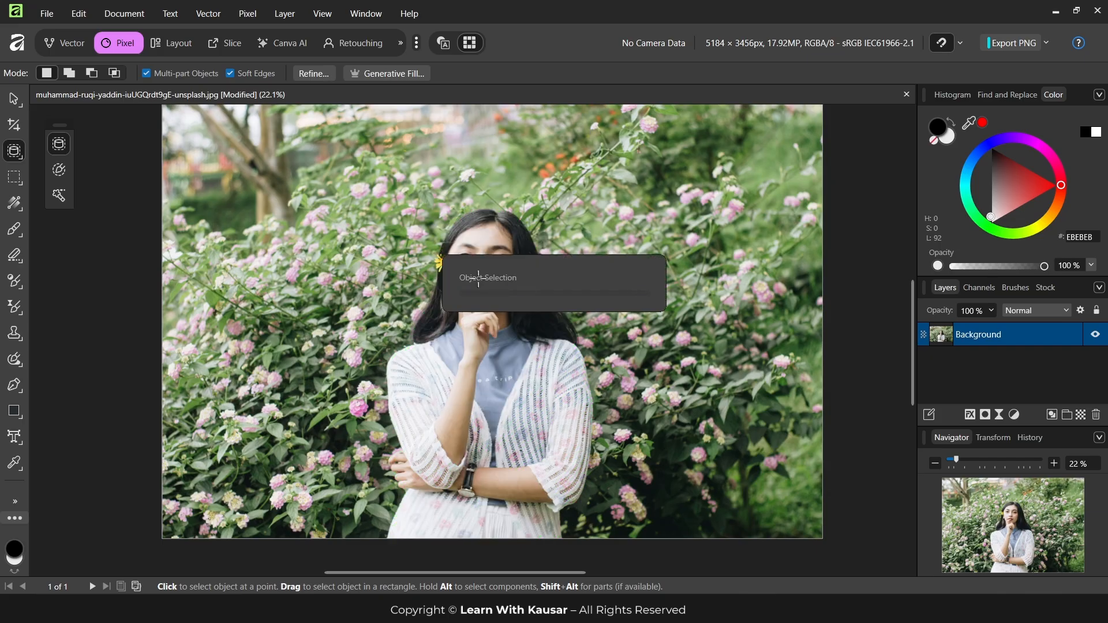
{"action": "scroll", "coordinate": [494, 310], "scroll_direction": "up", "scroll_amount": 2}
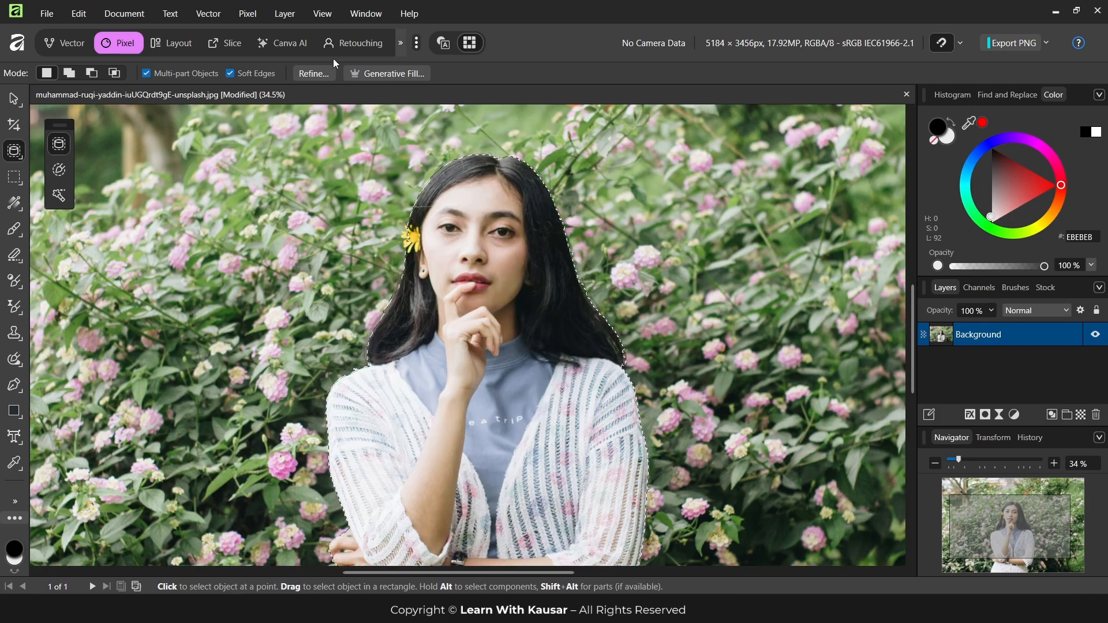
{"action": "scroll", "coordinate": [404, 453], "scroll_direction": "down", "scroll_amount": 3}
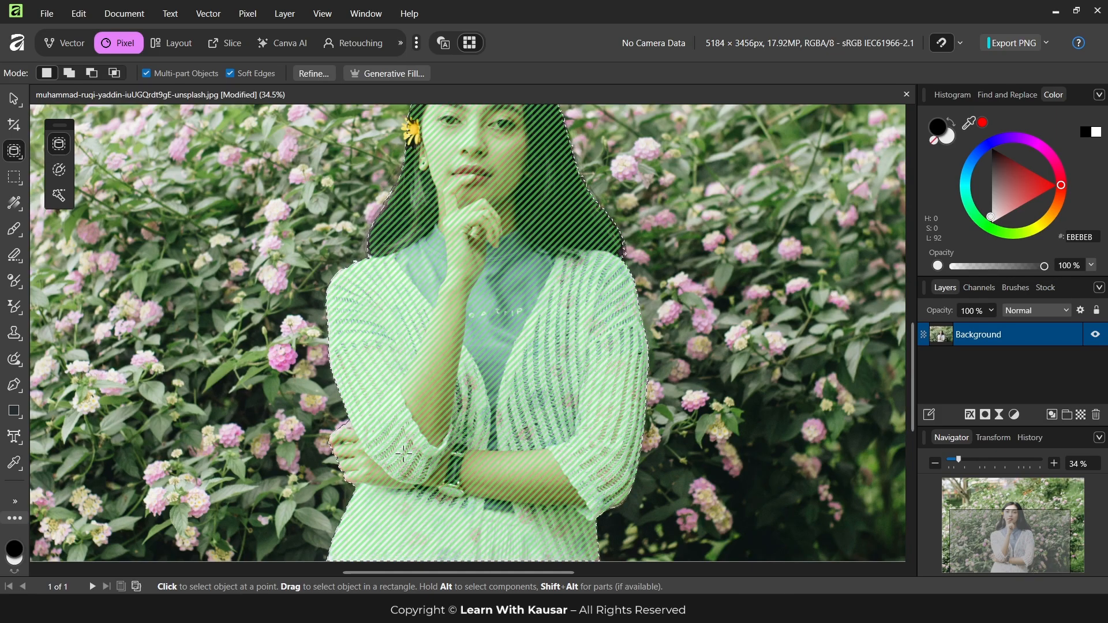
{"action": "scroll", "coordinate": [404, 453], "scroll_direction": "up", "scroll_amount": 3}
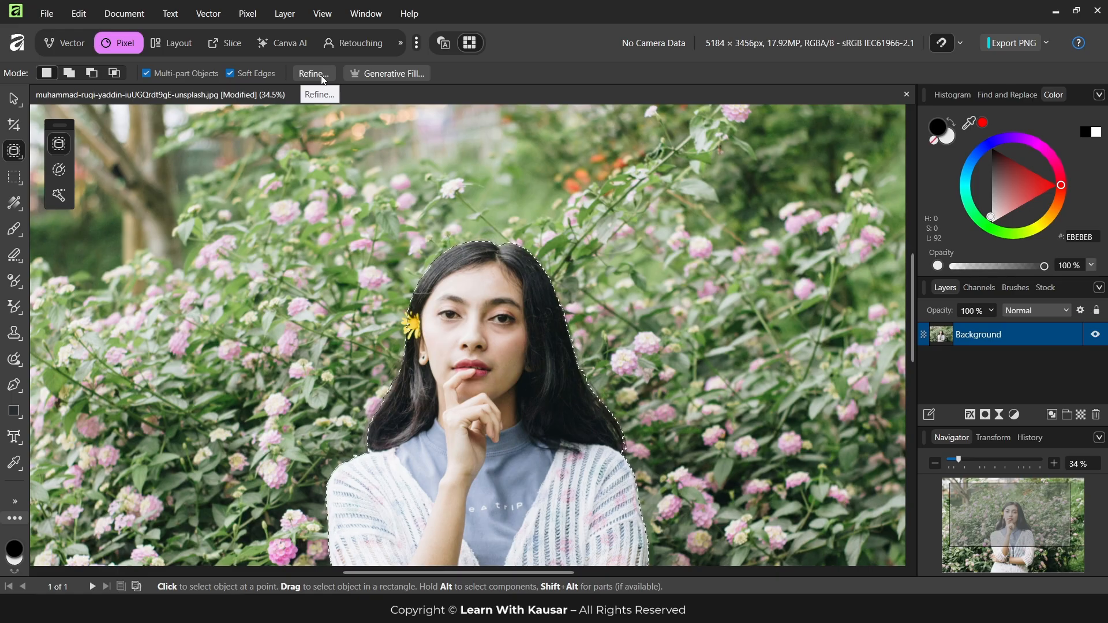
Refine the woman's selection with Ramp at -41%, Feather at 25.7 px and Smooth at 26 px
{"action": "left_click", "coordinate": [315, 74]}
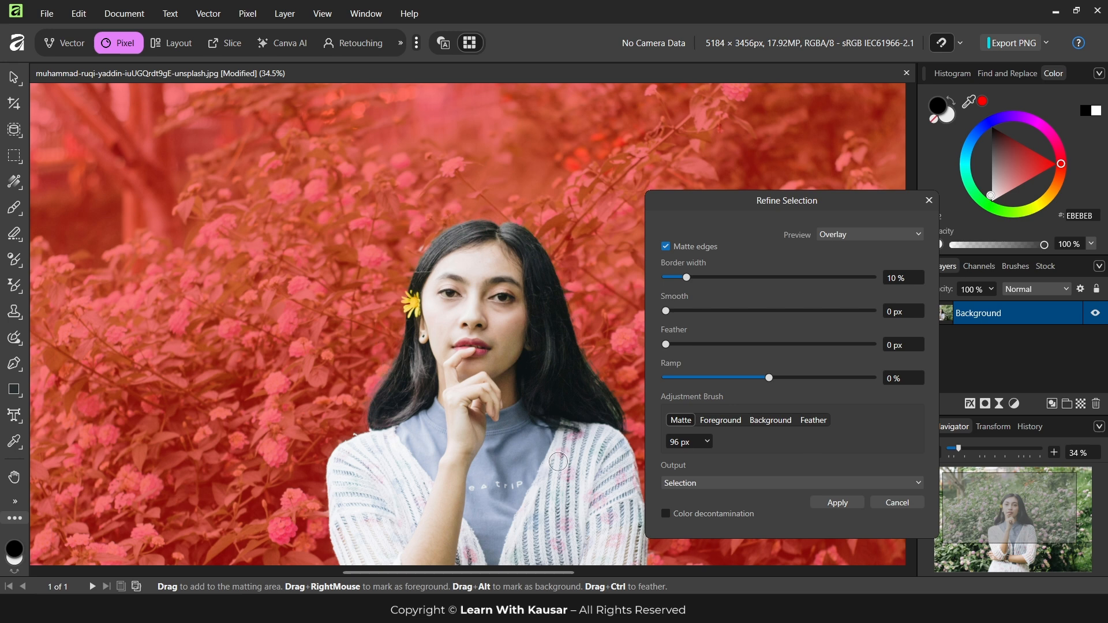
{"action": "left_click", "coordinate": [726, 377]}
{"action": "left_click", "coordinate": [719, 344]}
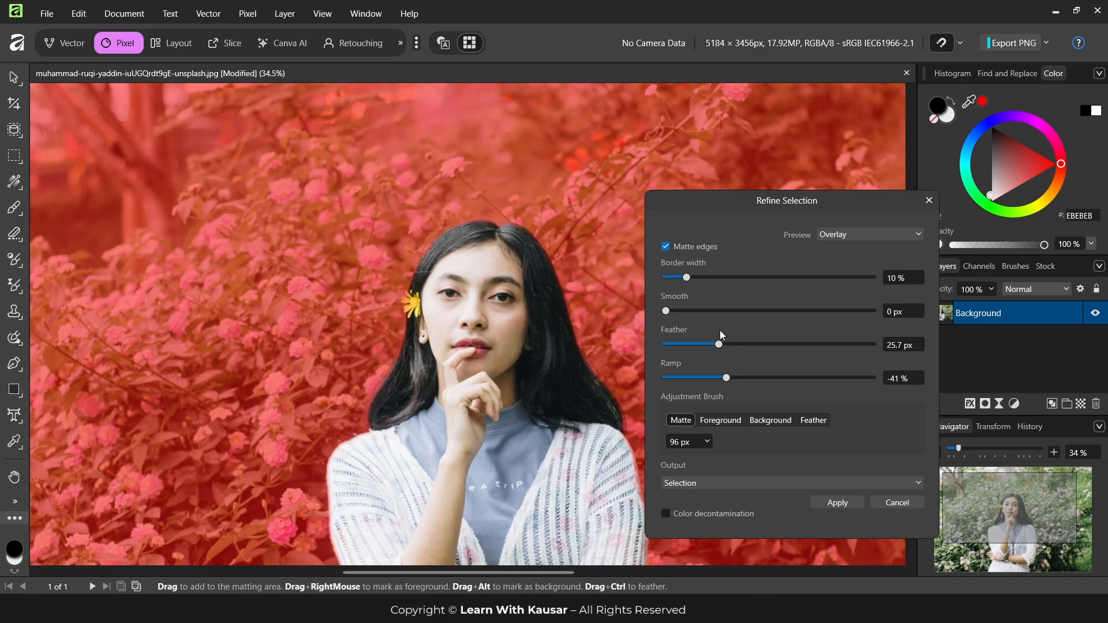
{"action": "left_click", "coordinate": [719, 311]}
Preview the refined cutout in White matte, Black matte and Transparent modes, and return the preview to Overlay
{"action": "left_click", "coordinate": [881, 237]}
{"action": "left_click", "coordinate": [854, 281]}
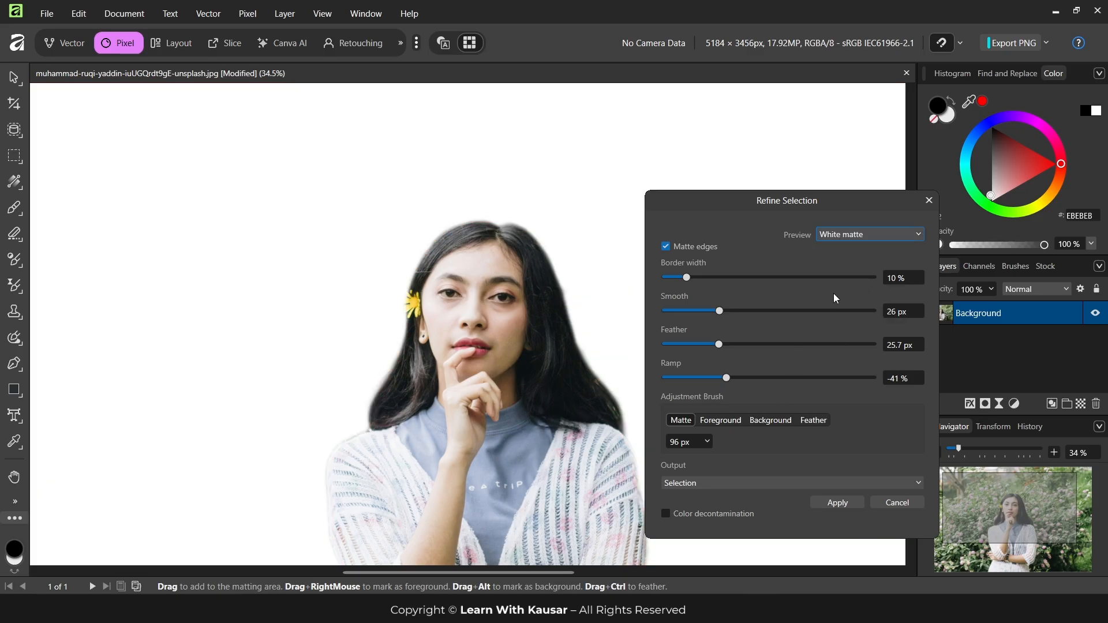
{"action": "left_click", "coordinate": [854, 235]}
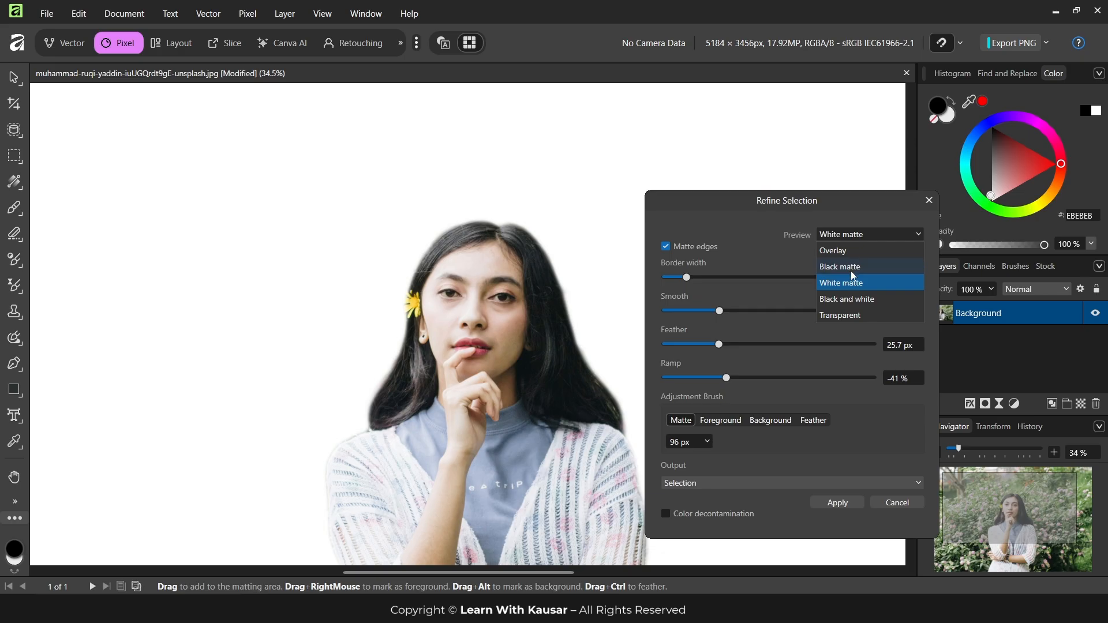
{"action": "left_click", "coordinate": [851, 268]}
{"action": "left_click", "coordinate": [852, 233]}
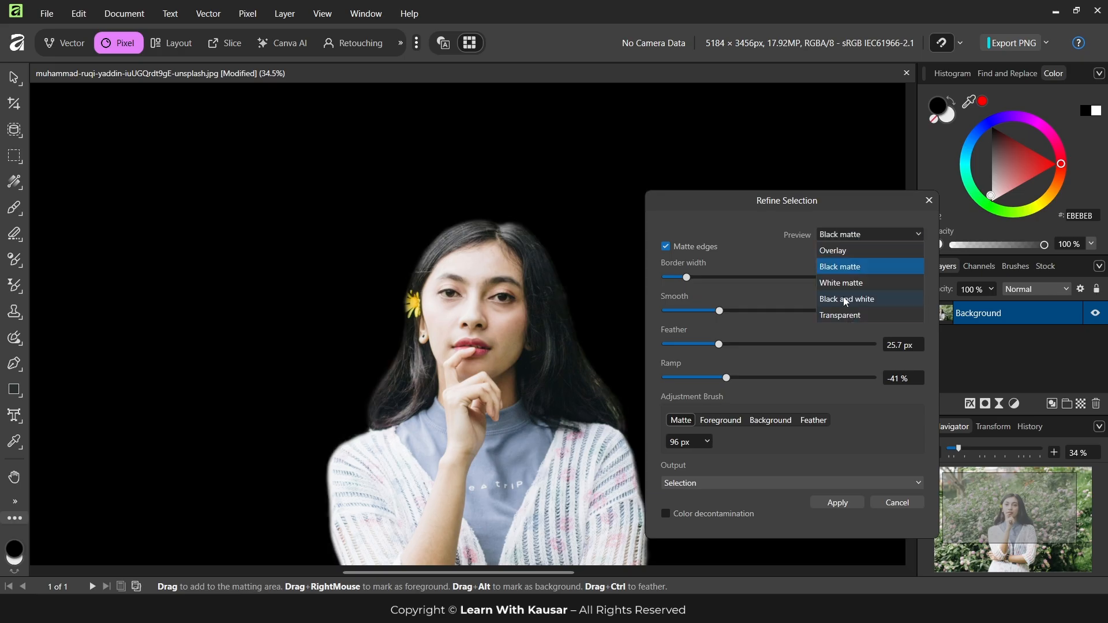
{"action": "left_click", "coordinate": [844, 315]}
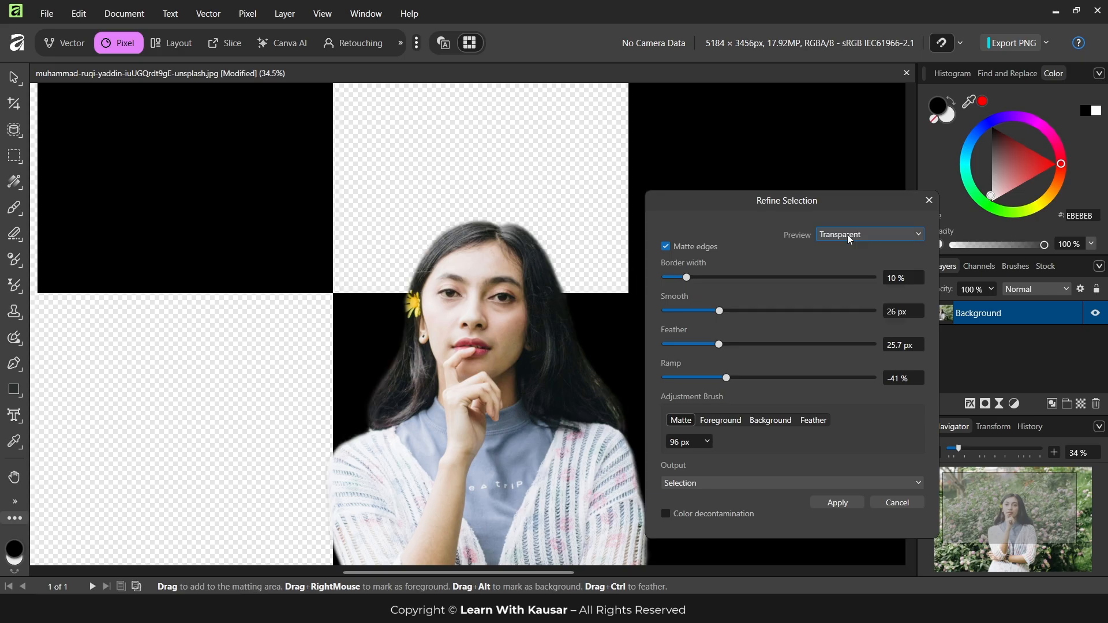
{"action": "left_click", "coordinate": [847, 234]}
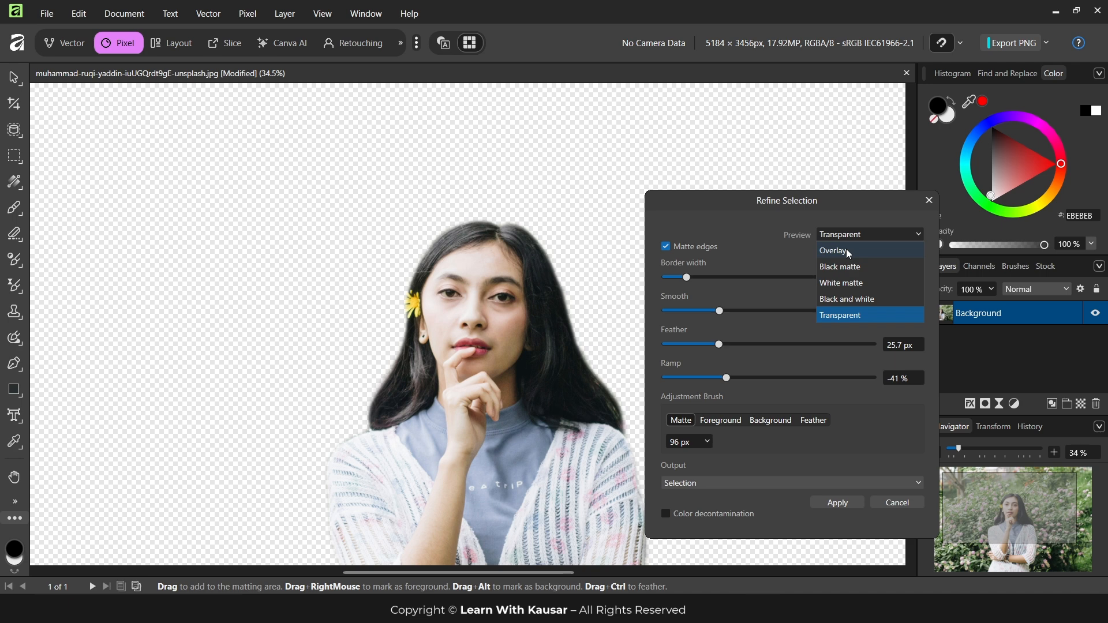
{"action": "left_click", "coordinate": [843, 251]}
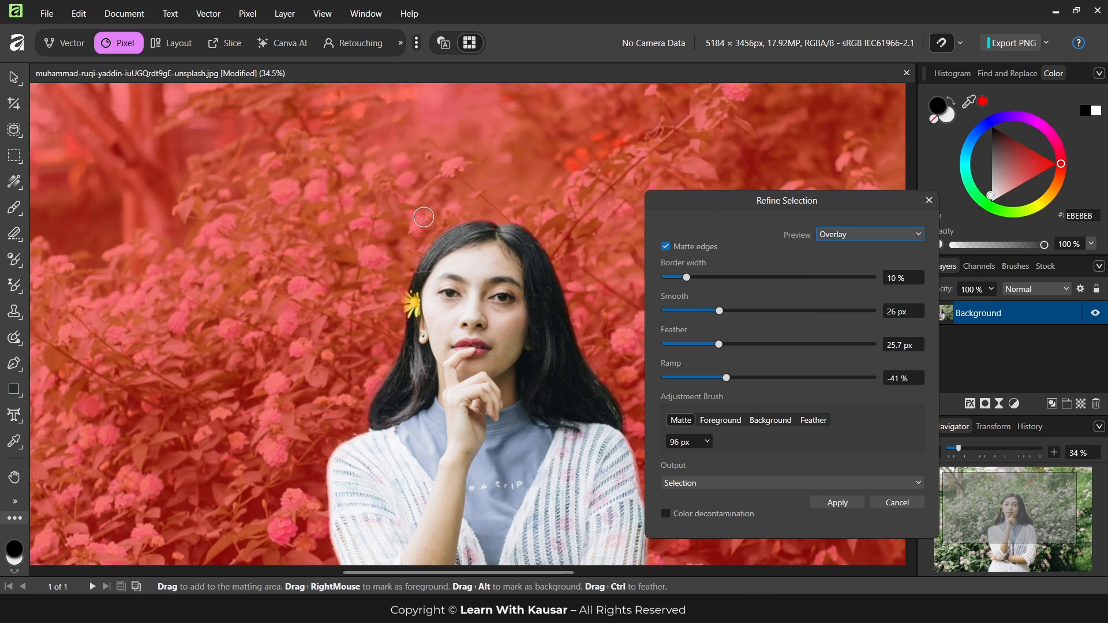
Set the refinement's Ramp to -51% and Feather to 39.3 px, and apply it to the selection
{"action": "left_click", "coordinate": [716, 377]}
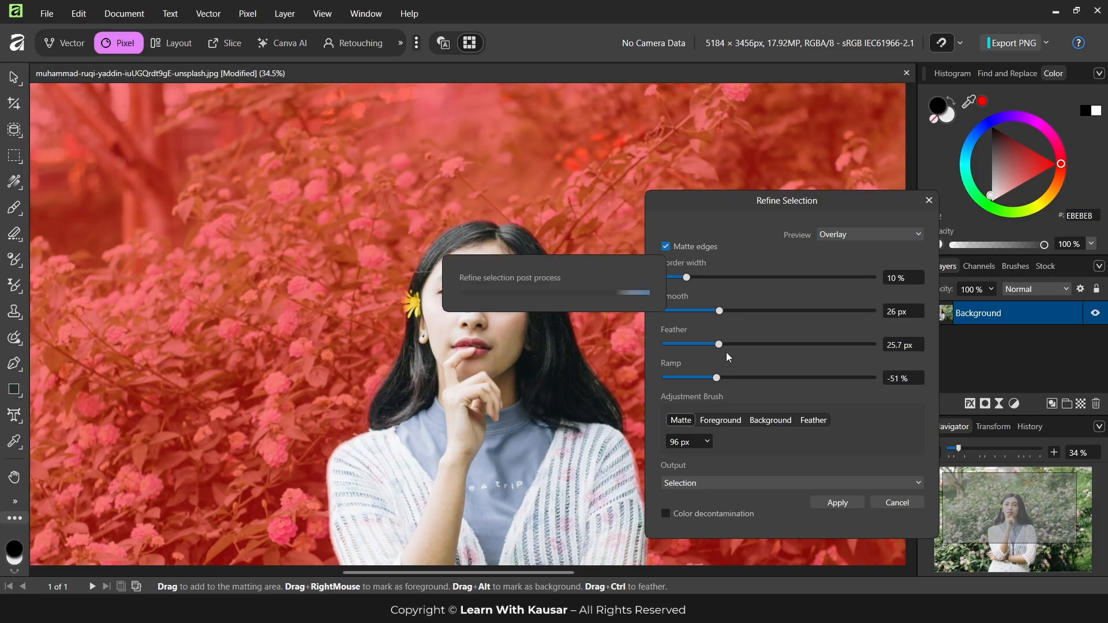
{"action": "left_click", "coordinate": [747, 345]}
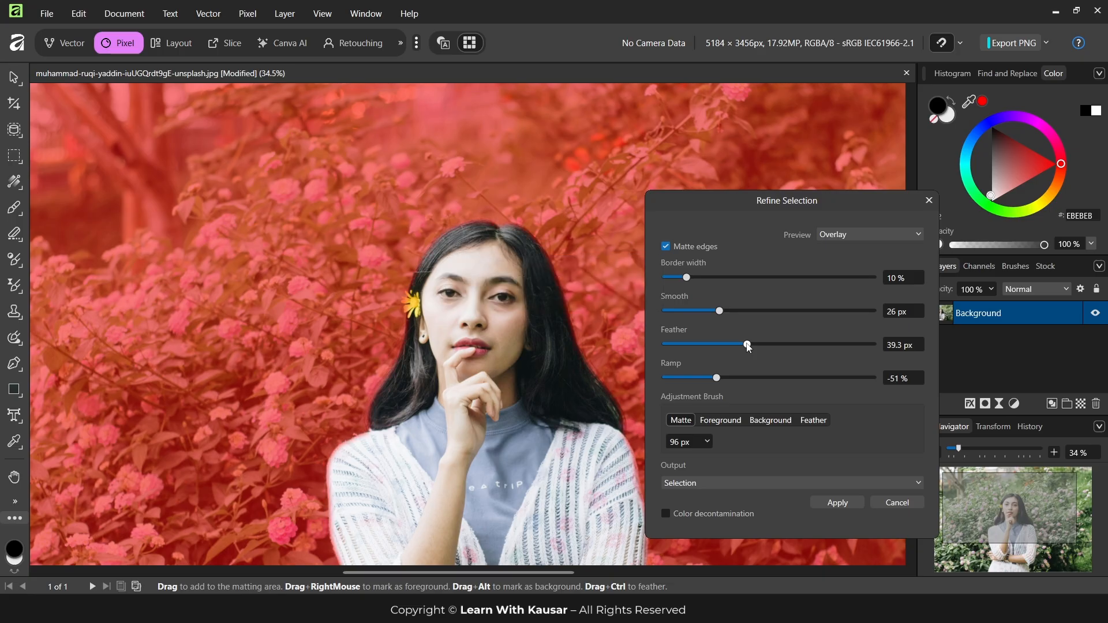
{"action": "left_click", "coordinate": [838, 502]}
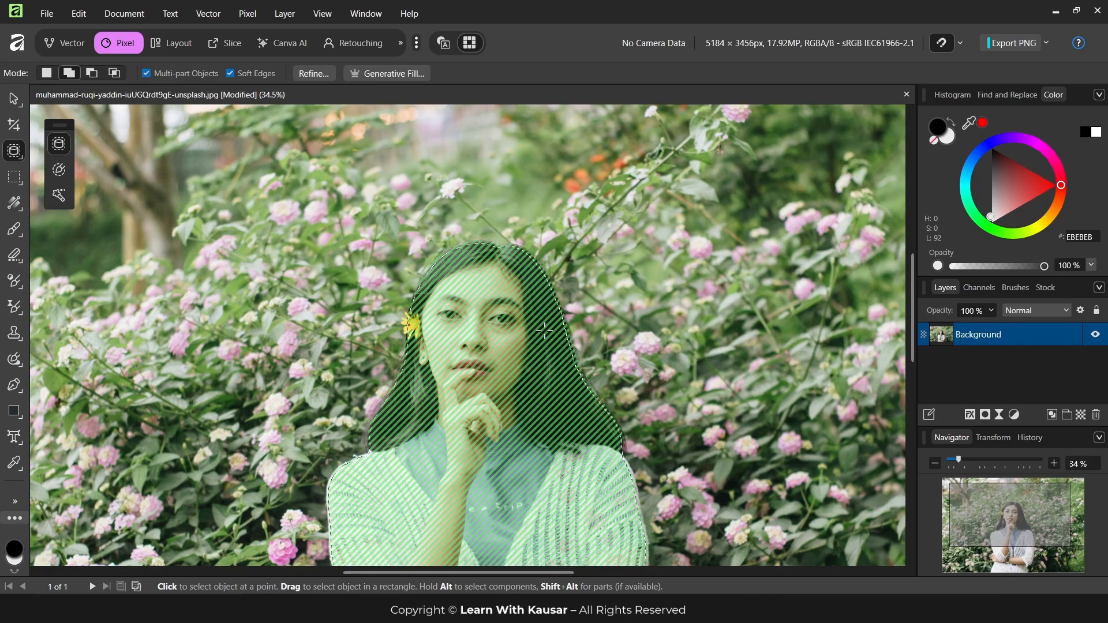
Isolate the selected woman on a new layer with the original photo layer hidden, and clear the selection
{"action": "scroll", "coordinate": [450, 284], "scroll_direction": "down", "scroll_amount": 3}
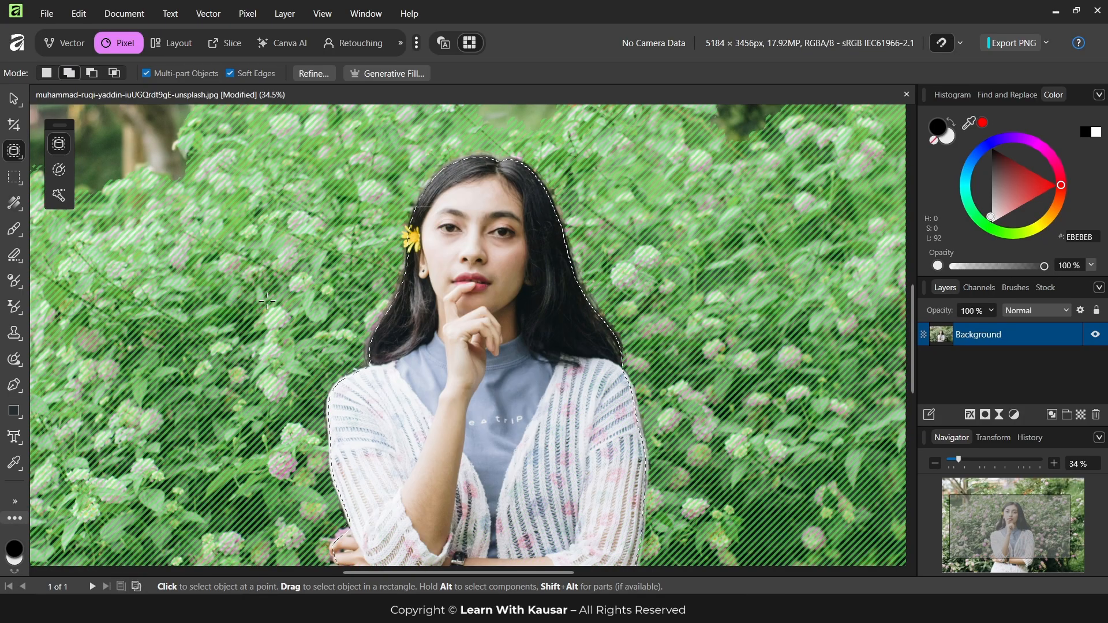
{"action": "key", "text": "ctrl+j"}
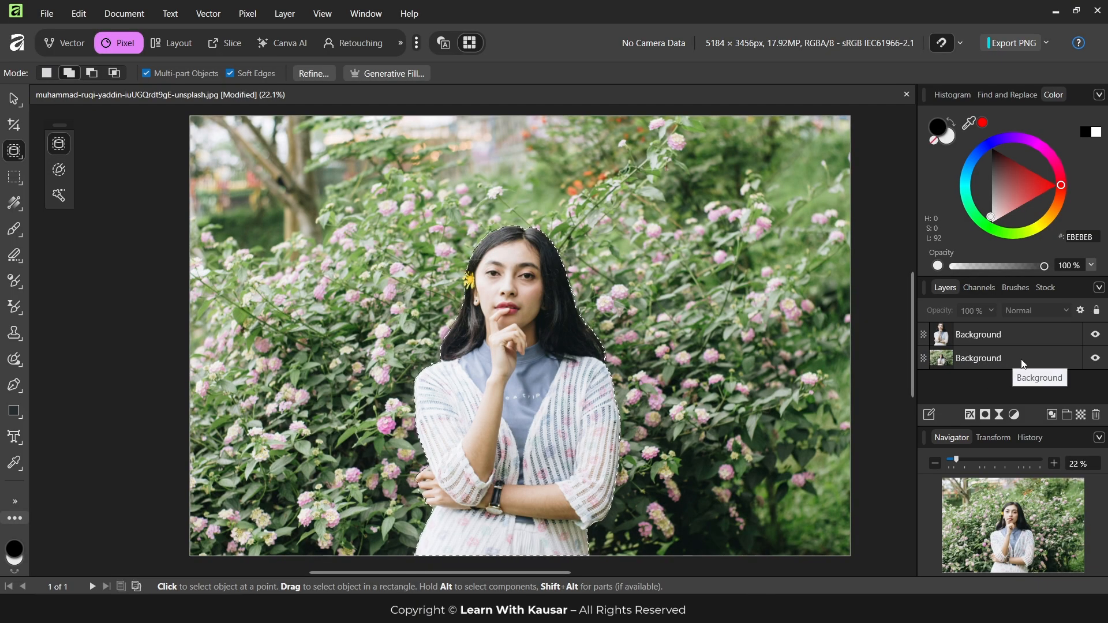
{"action": "left_click", "coordinate": [1094, 359]}
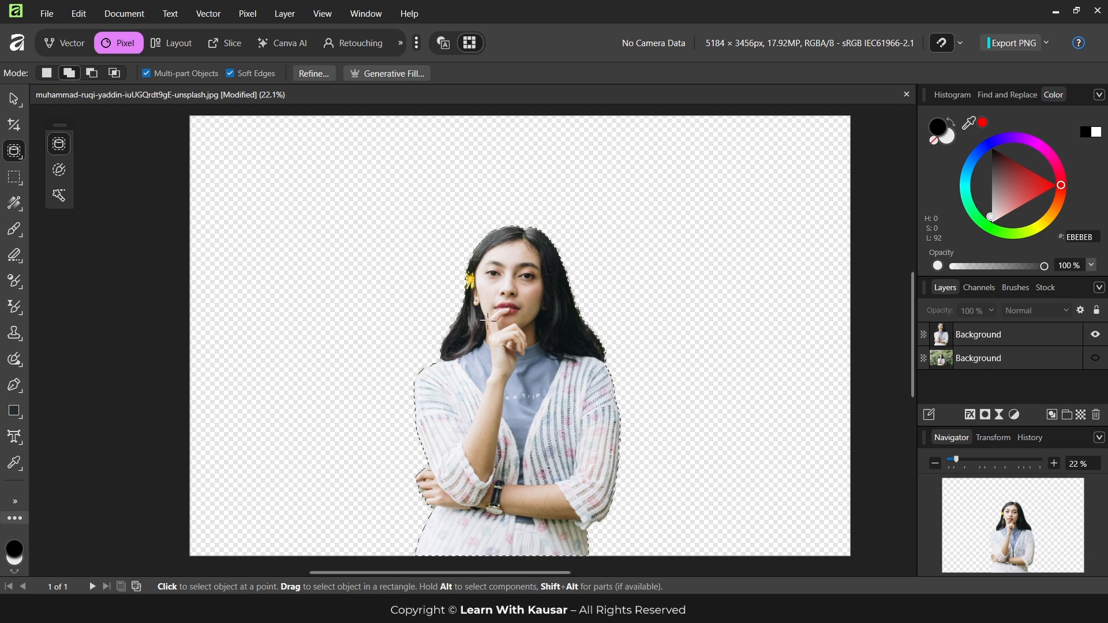
{"action": "key", "text": "ctrl+d"}
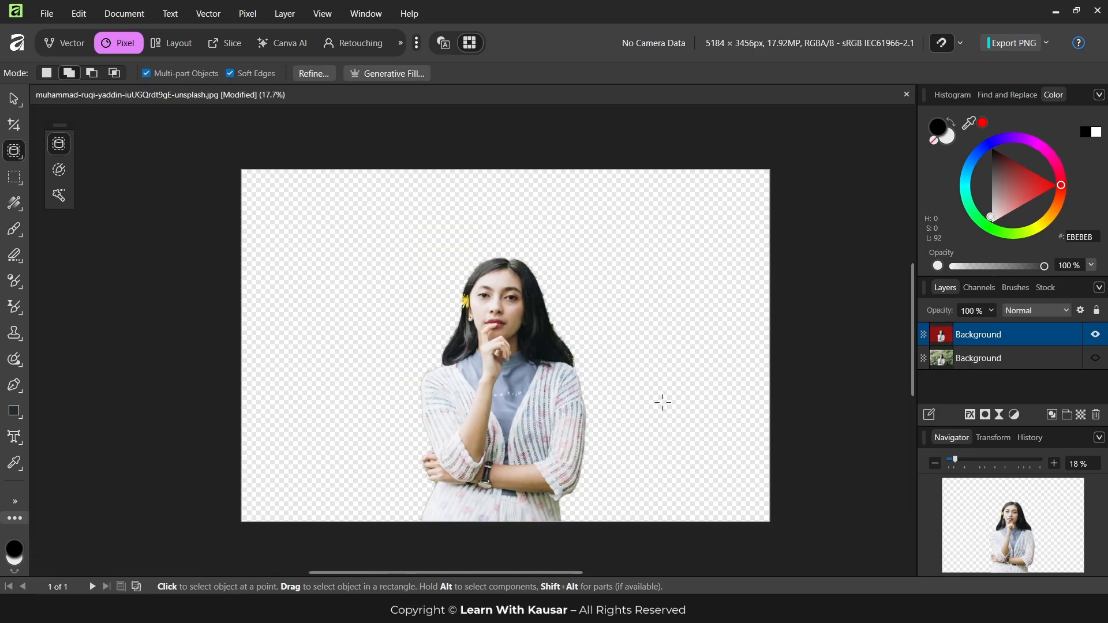
Export the transparent cutout as a PNG to the Desktop with the file name afdsf
{"action": "left_click", "coordinate": [46, 13]}
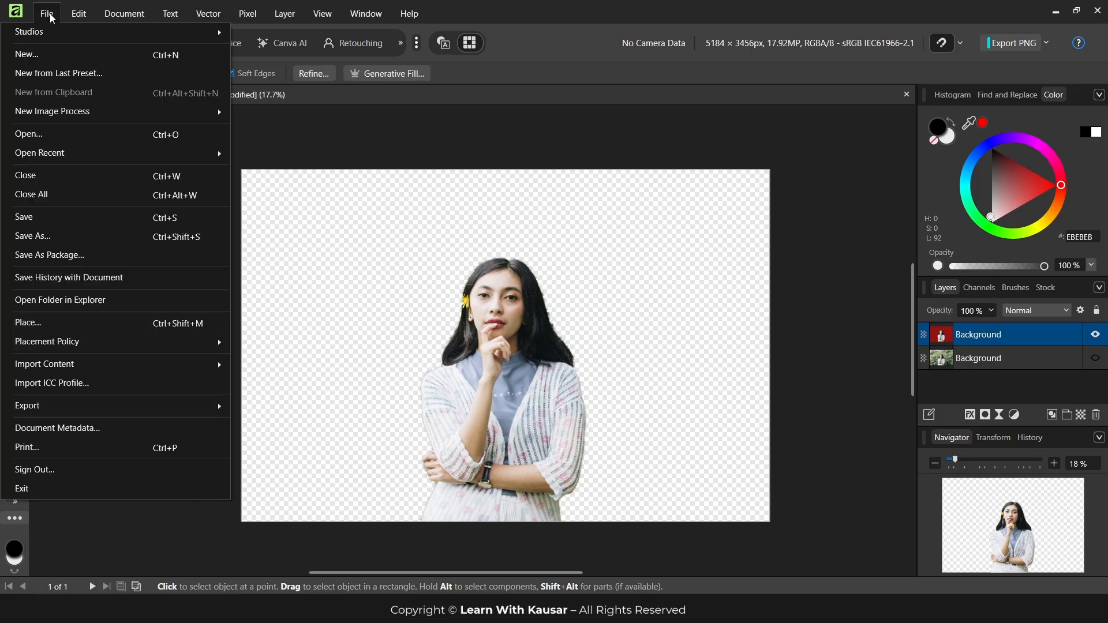
{"action": "mouse_move", "coordinate": [80, 407]}
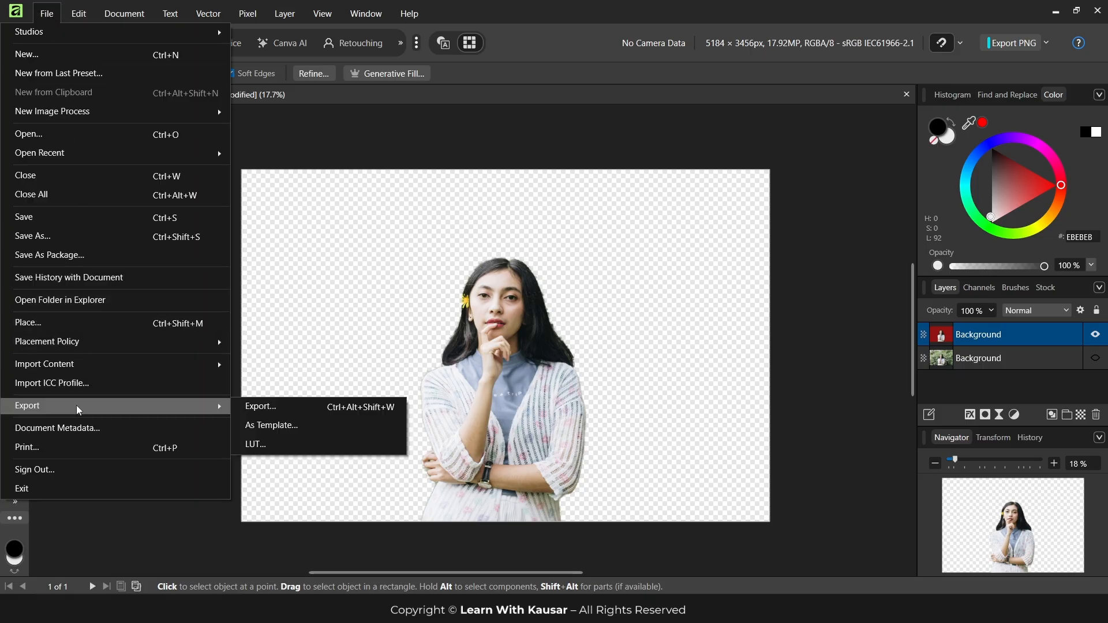
{"action": "left_click", "coordinate": [269, 412]}
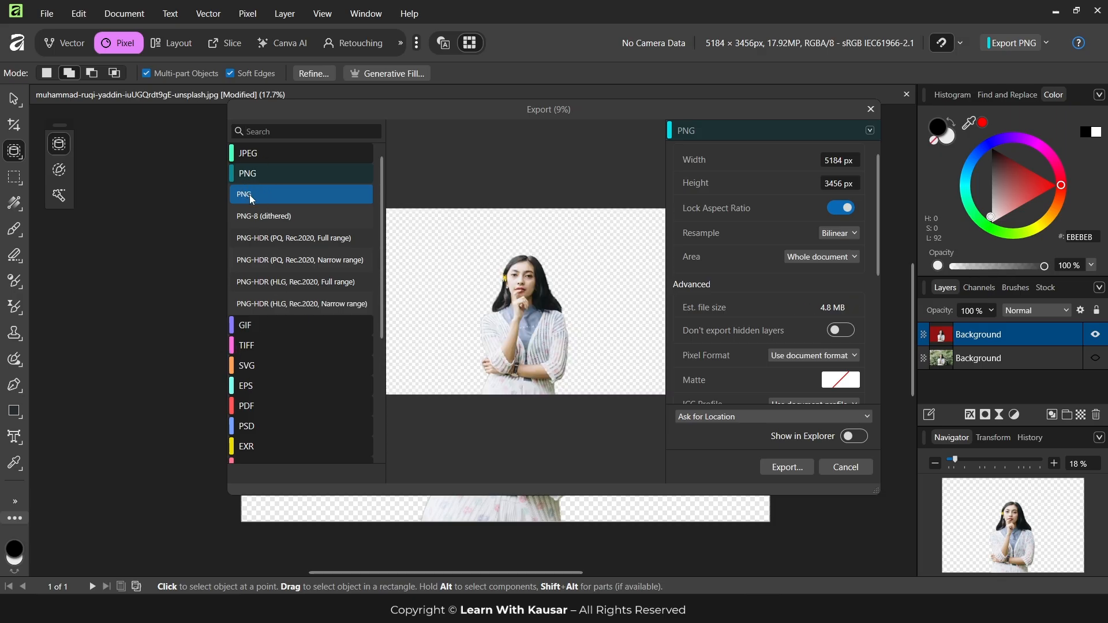
{"action": "left_click", "coordinate": [789, 467]}
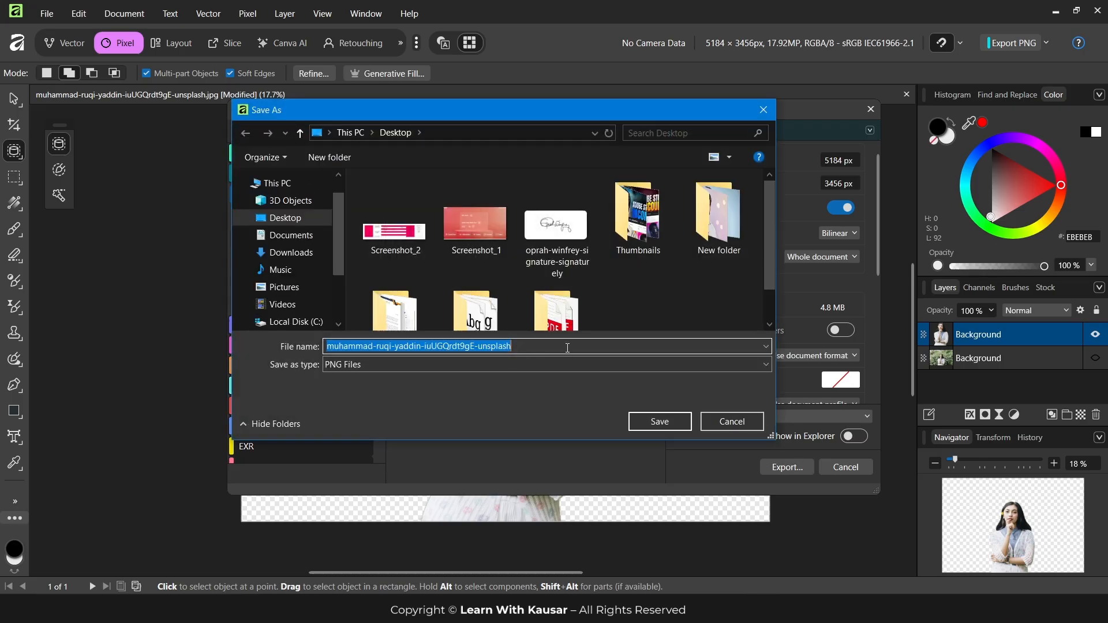
{"action": "type", "text": "asdf"}
{"action": "left_click", "coordinate": [652, 424]}
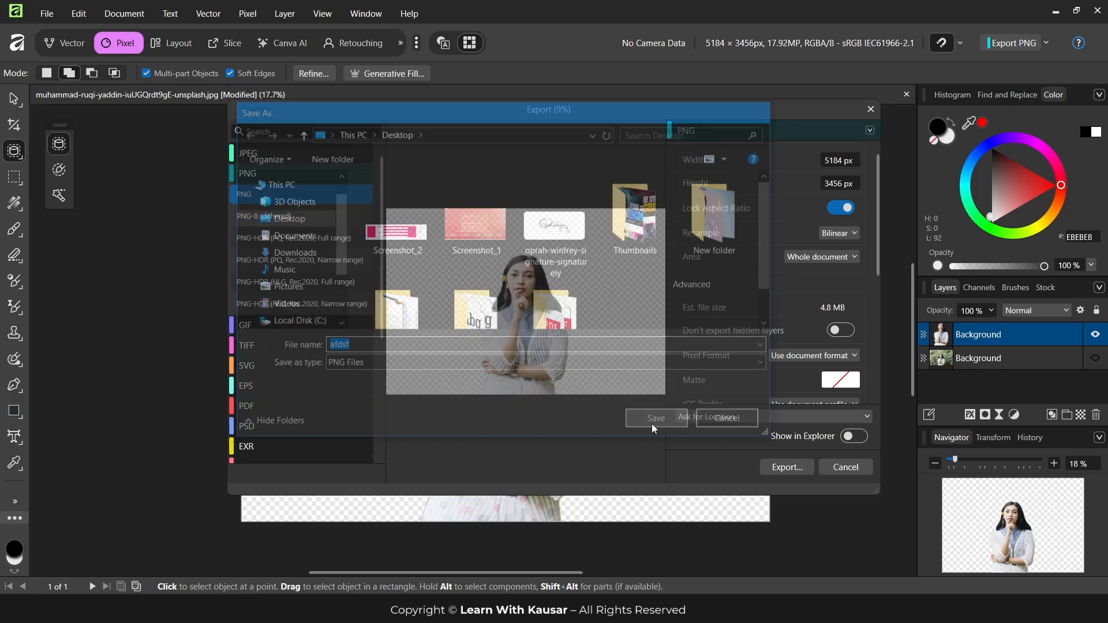
Switch to the desktop and open the JPG version of the cutout portrait in the image viewer
{"action": "left_click", "coordinate": [1055, 11]}
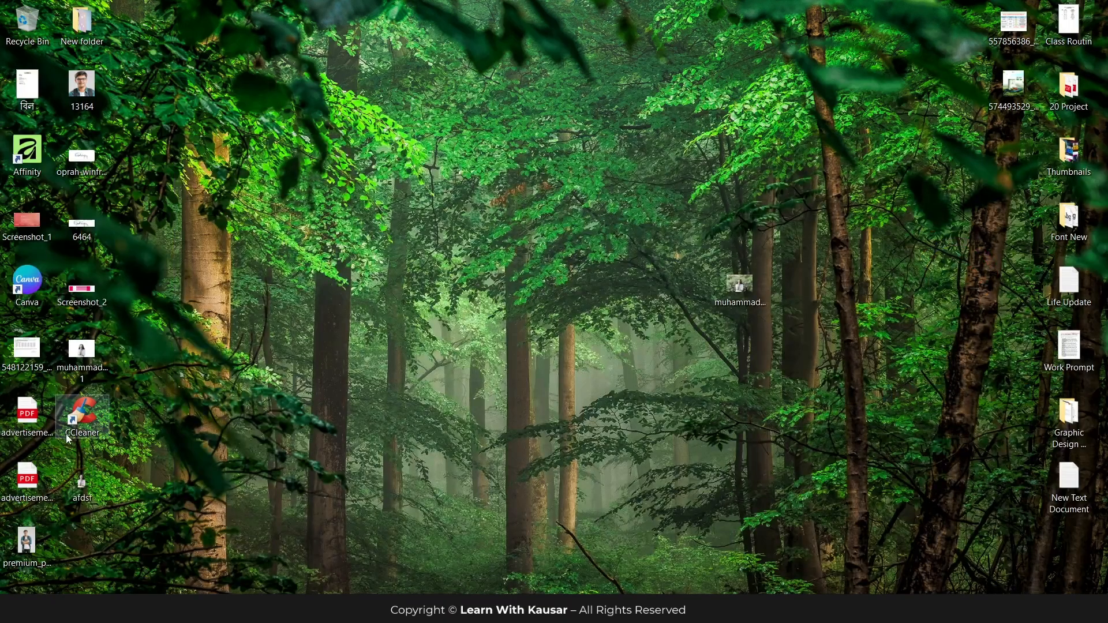
{"action": "double_click", "coordinate": [92, 356]}
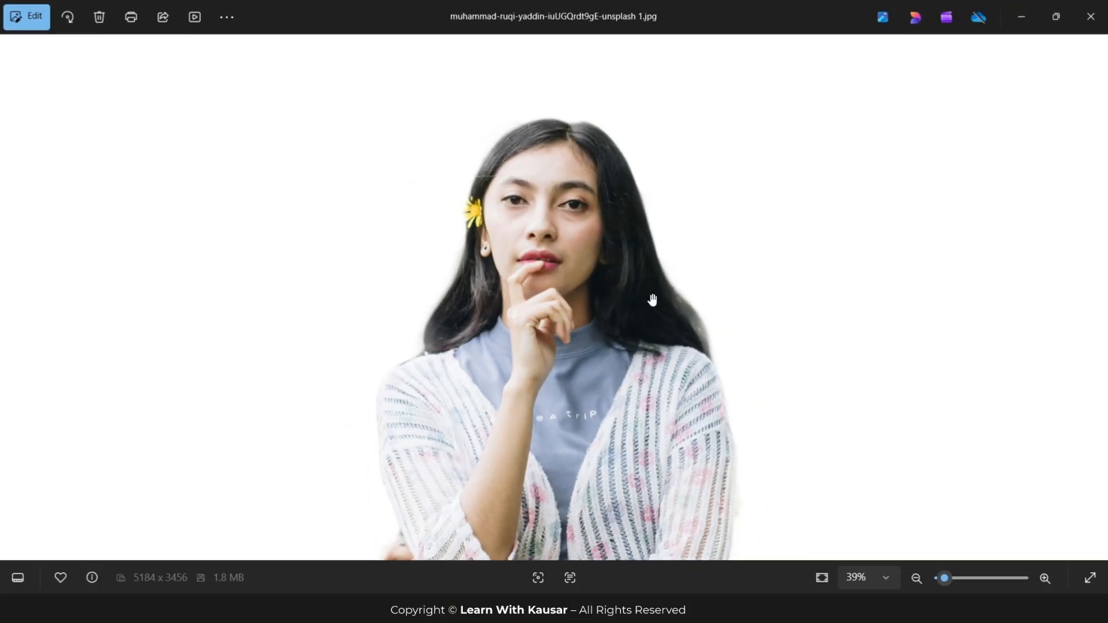